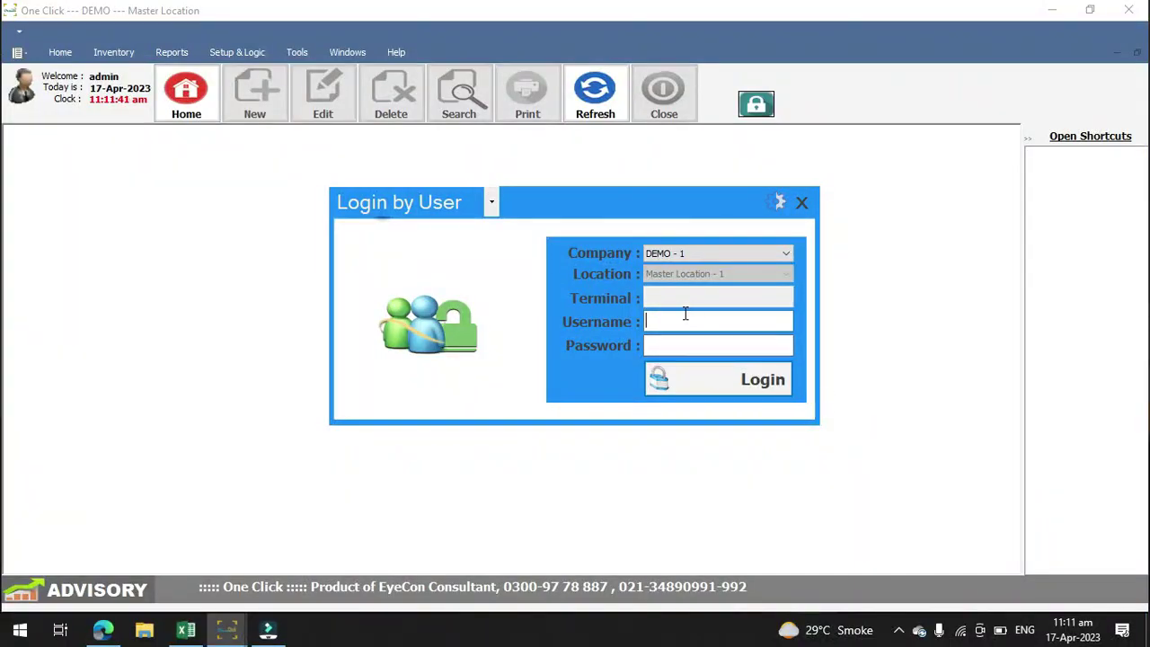
Step: Log in to the DEMO company by user, entering the username admin and the account password
left_click(491, 207)
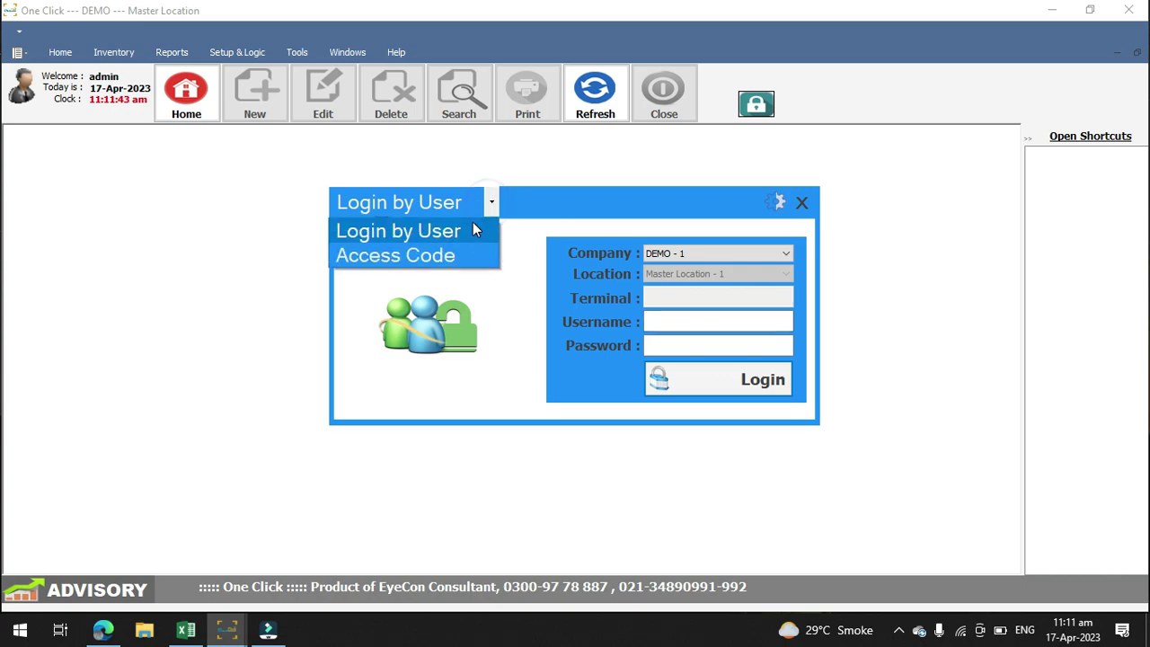
left_click(472, 229)
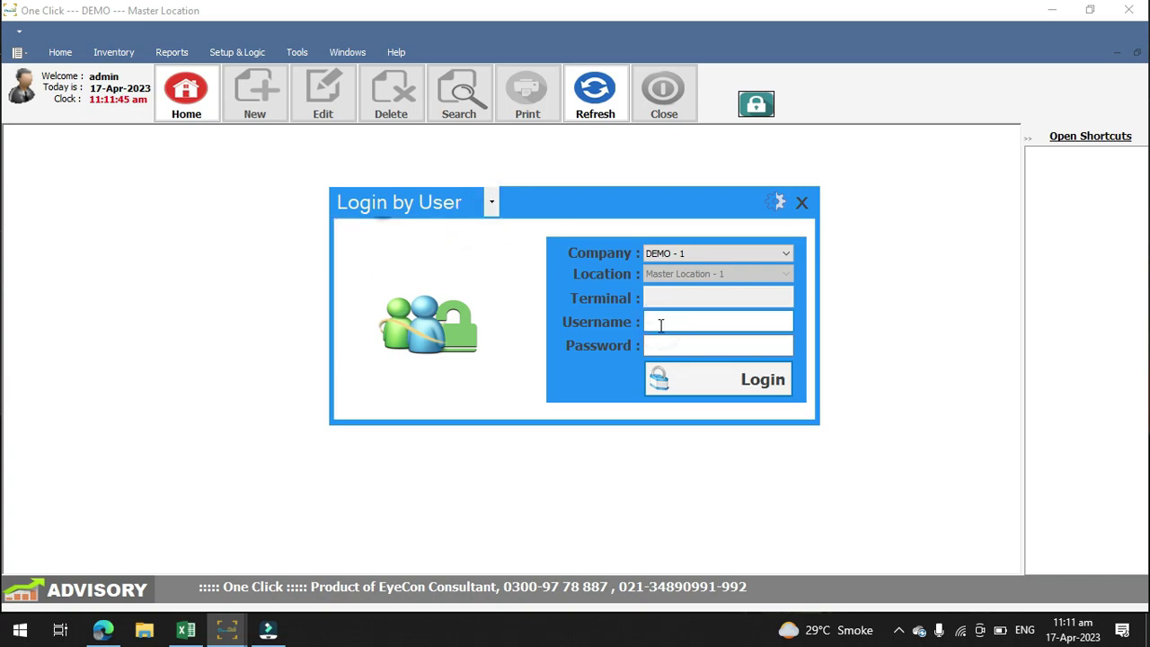
left_click(717, 345)
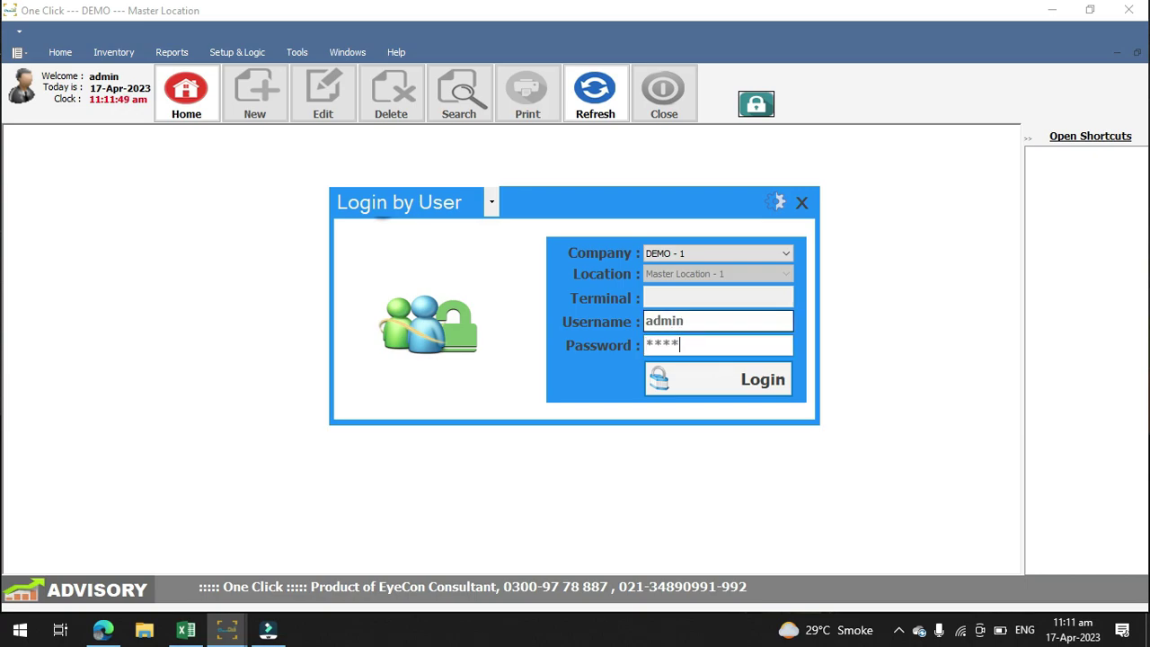
key("Return")
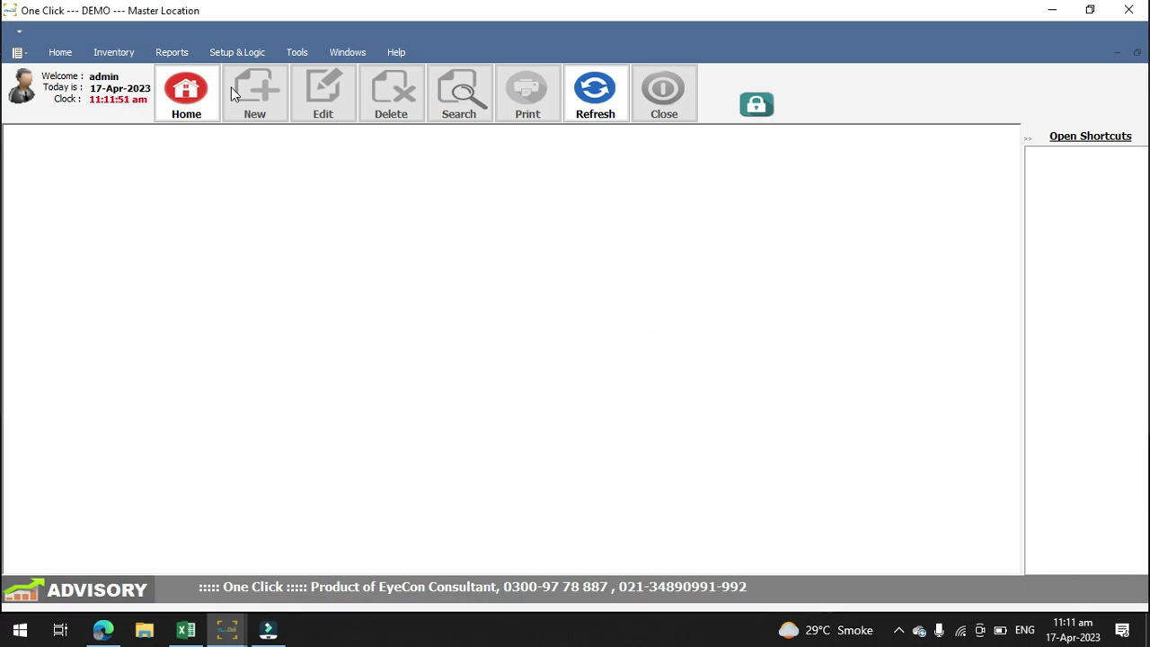
Step: Open the inventory product list, search it for 1300 and shara, and clear the search
left_click(114, 51)
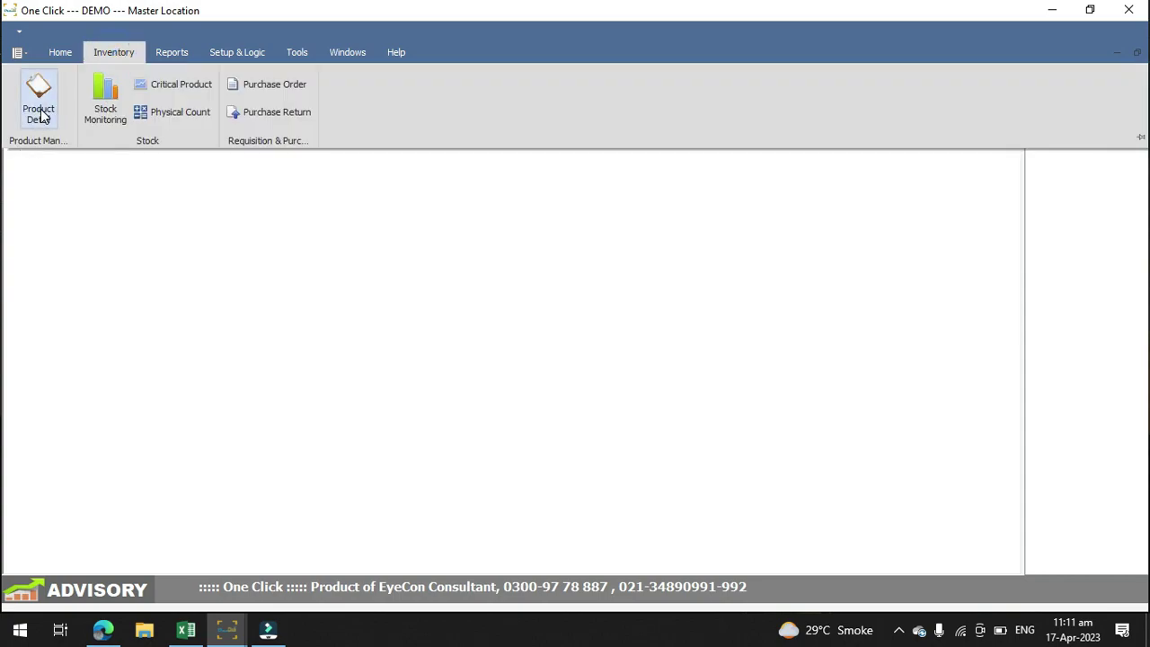
left_click(38, 114)
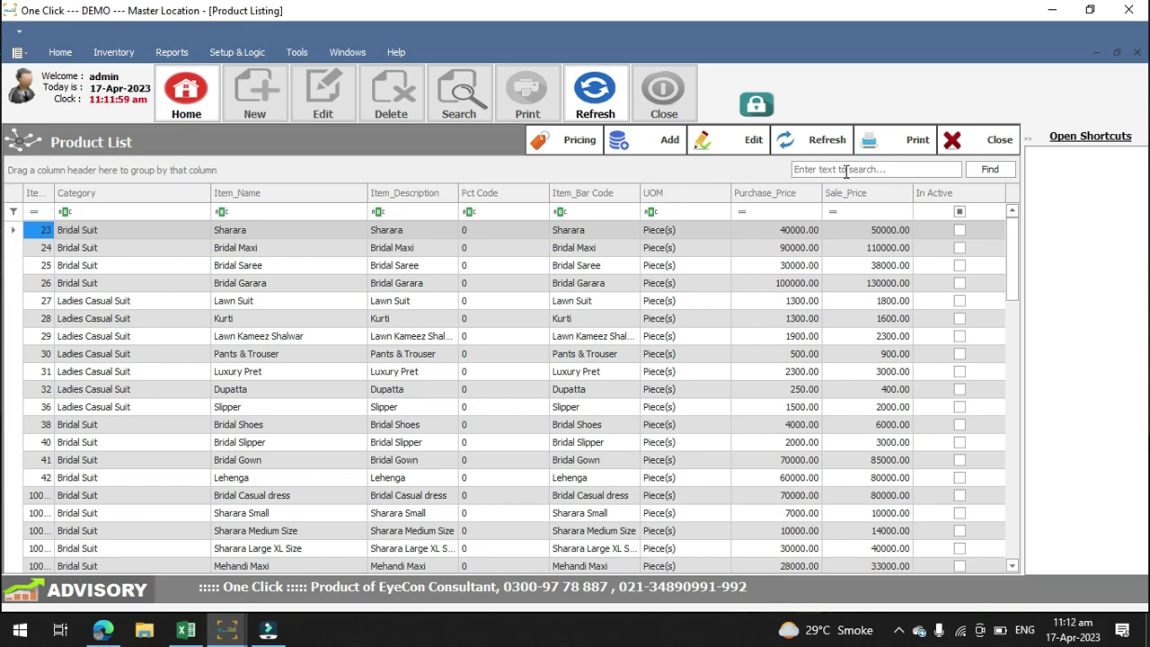
left_click(846, 172)
type("1300")
double_click(846, 170)
key("BackSpace")
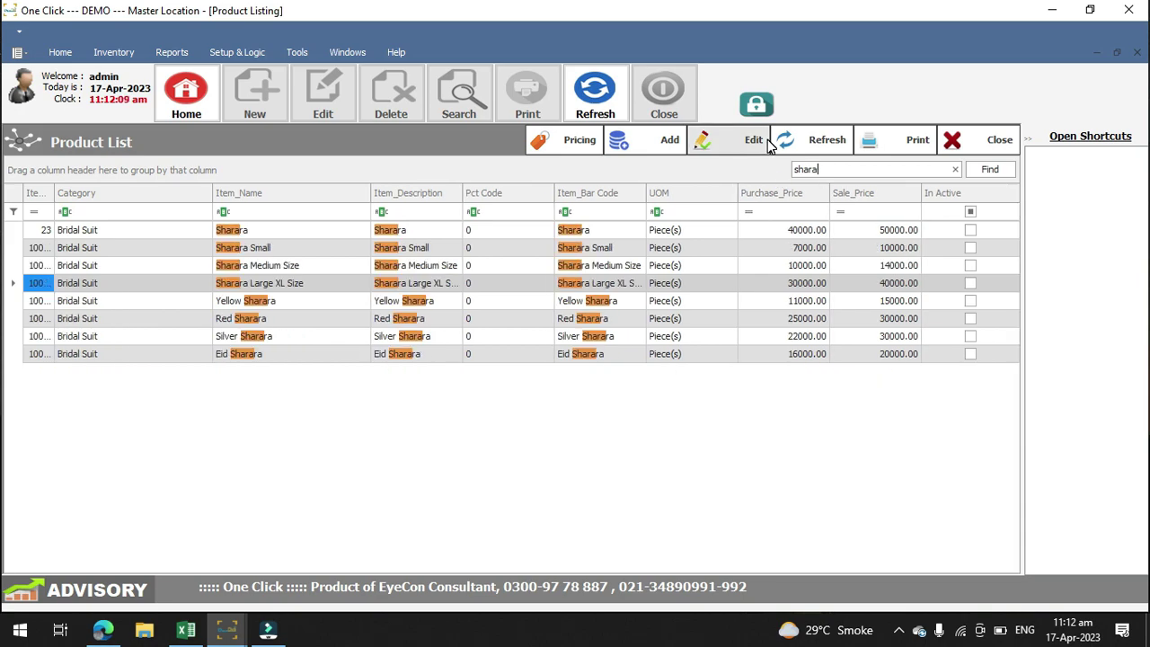
double_click(850, 169)
key("BackSpace")
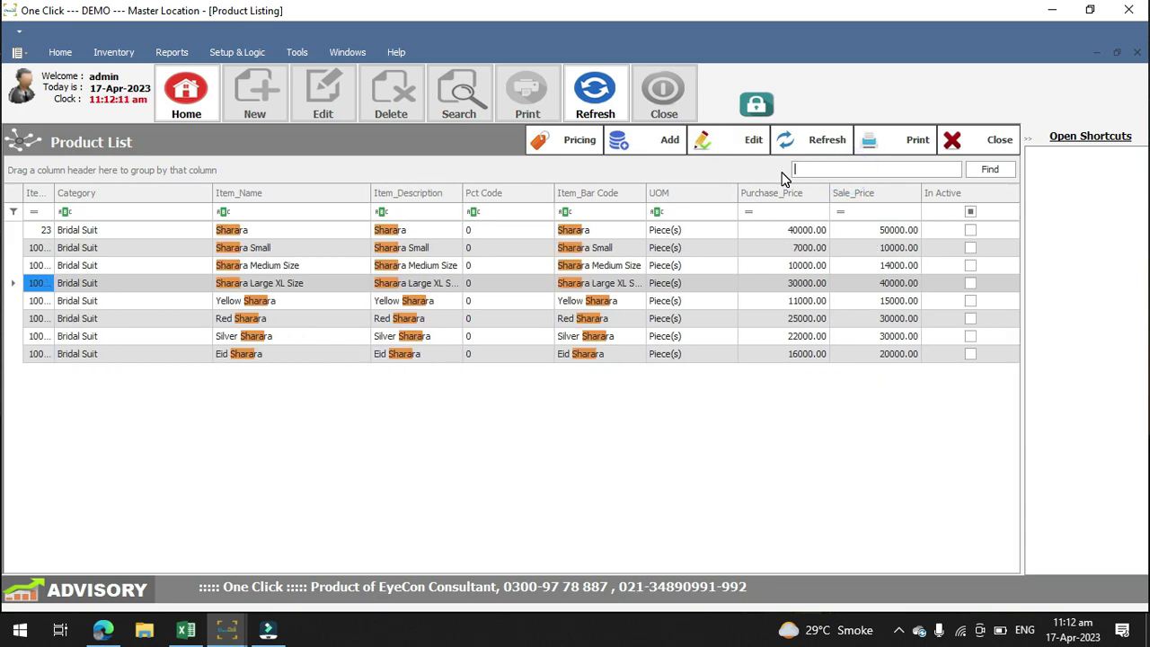
Step: Group the product list by category, view the Bridal Suit items, and remove the grouping
left_click(133, 199)
left_click_drag(133, 200, 87, 177)
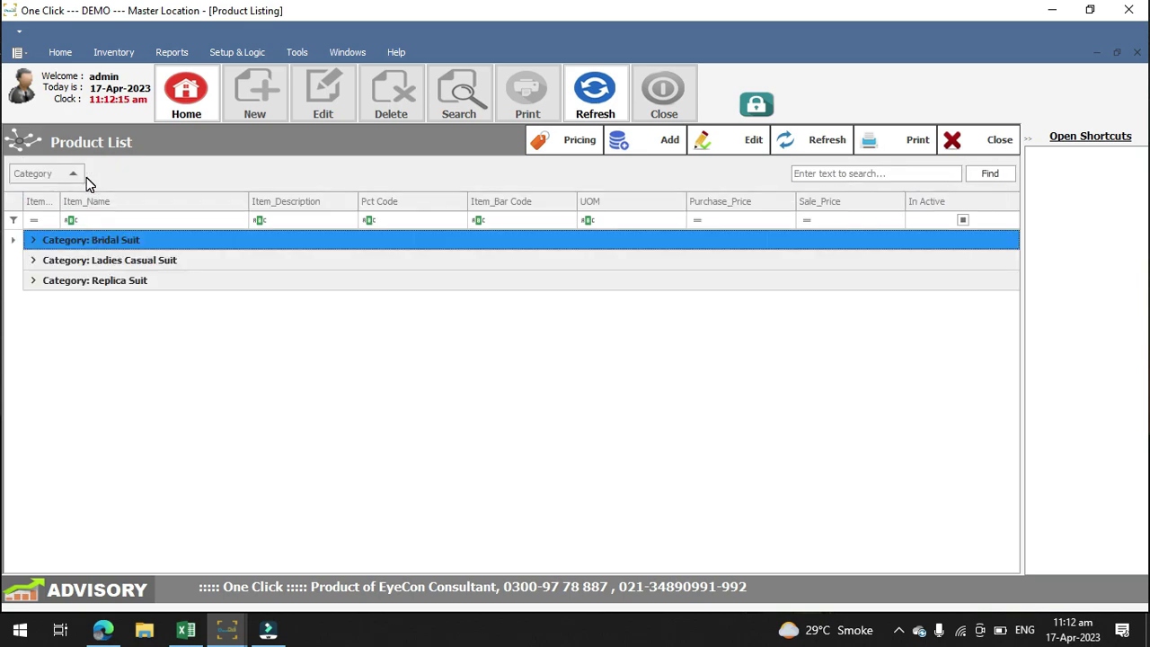
double_click(65, 239)
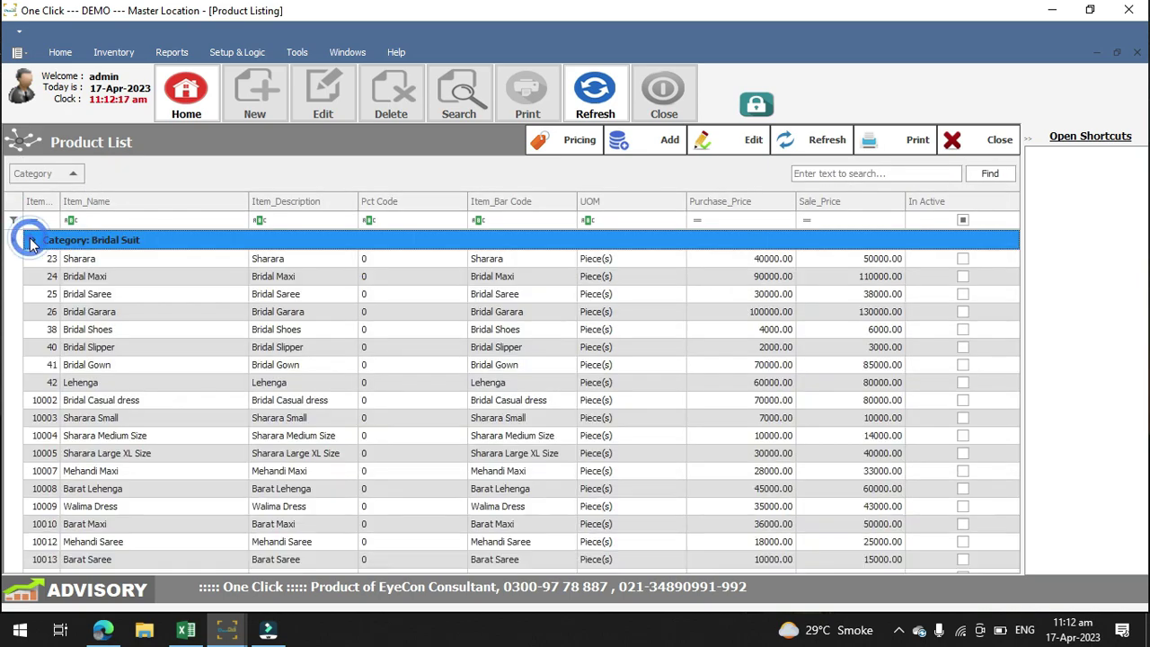
left_click_drag(45, 179, 135, 203)
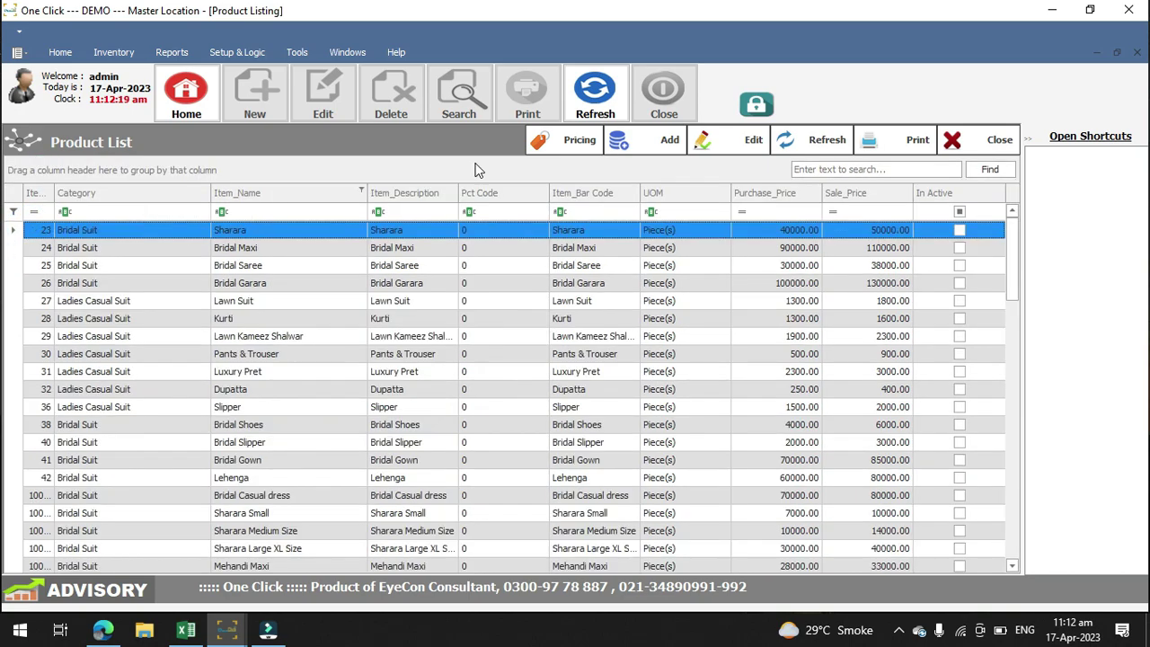
Step: Open the sale price increase tool and load the items of the Replica Suit category
left_click(584, 142)
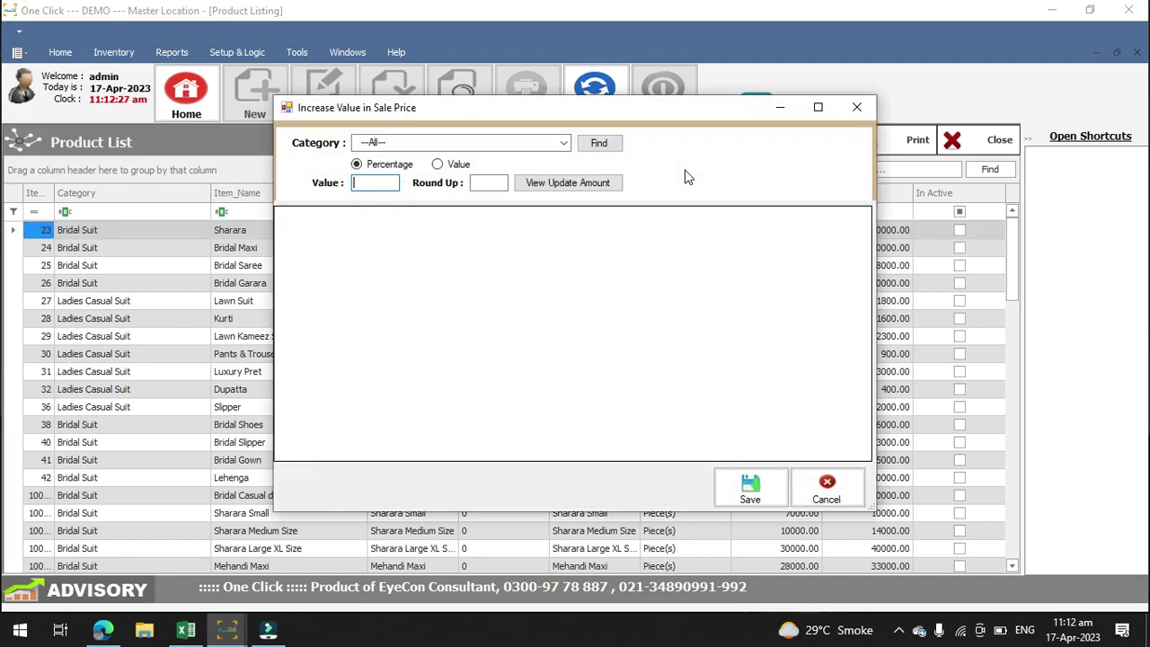
left_click(563, 146)
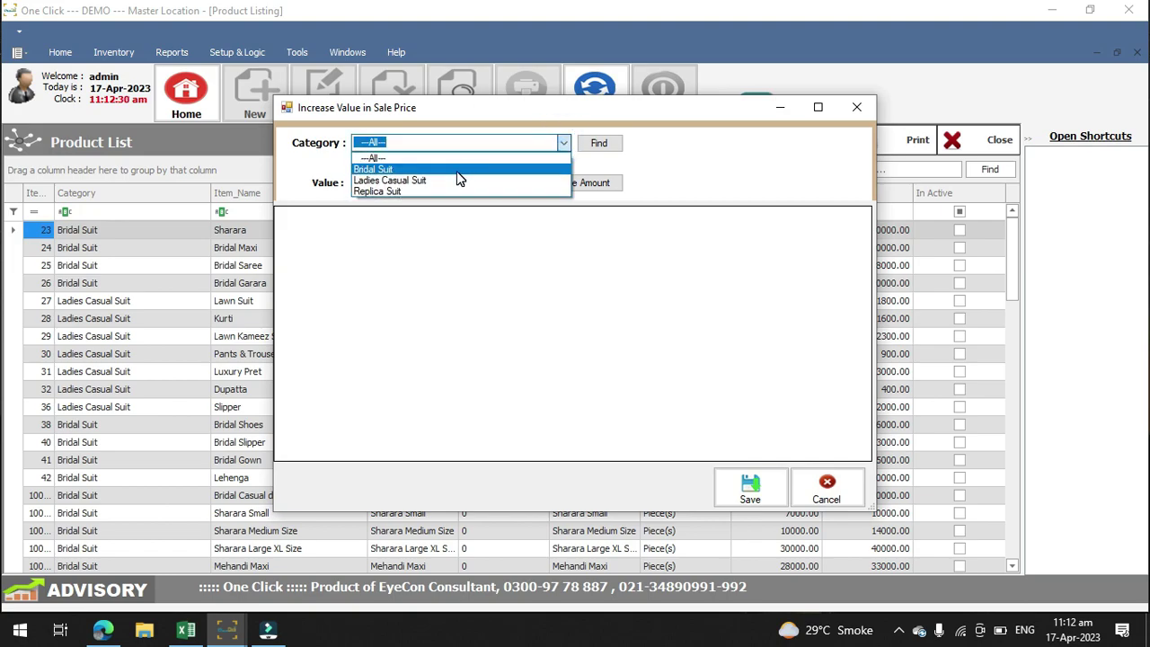
left_click(449, 191)
left_click(597, 143)
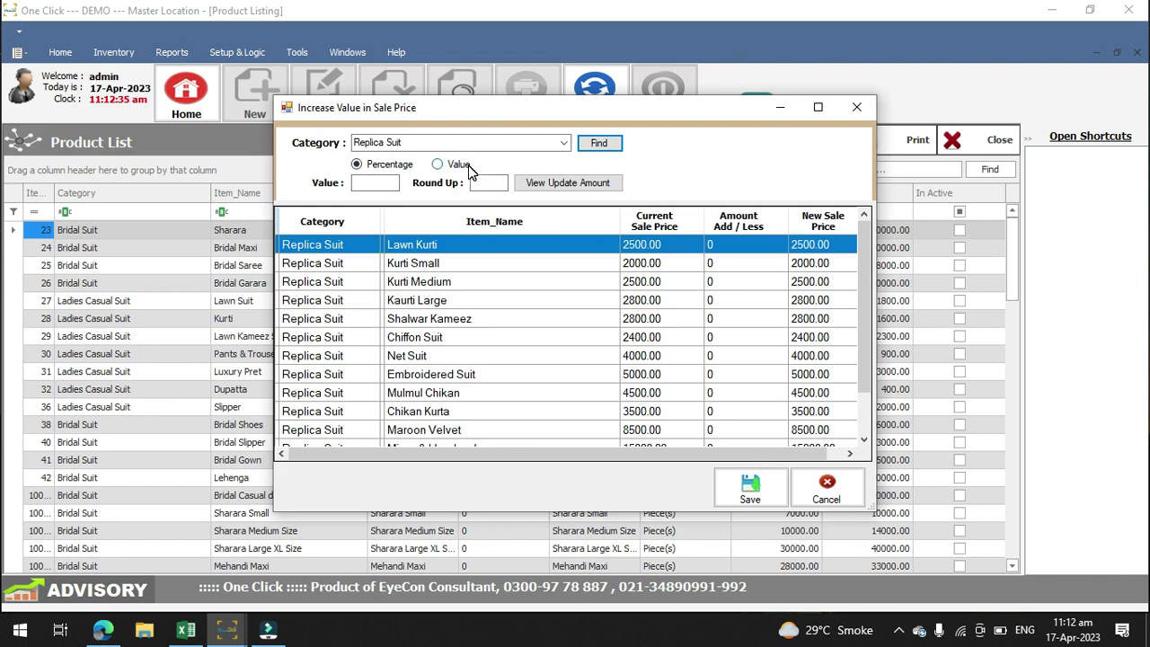
Step: Calculate a 5 percent increase in the Replica Suit sale prices and save the updated amounts
left_click(374, 183)
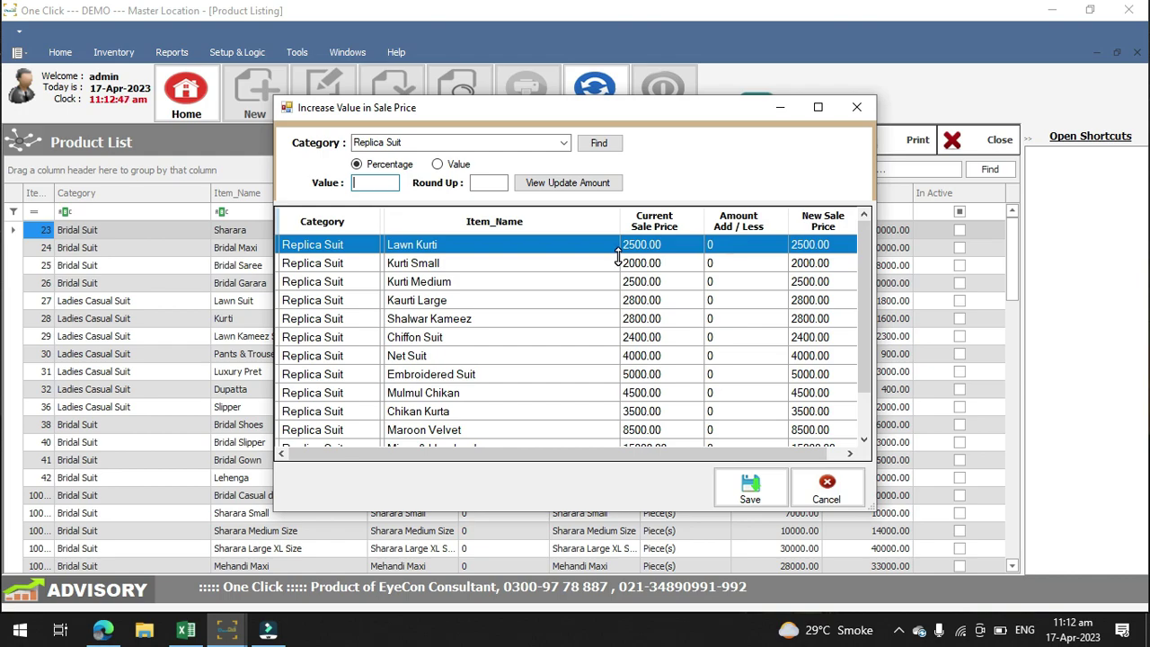
type("5")
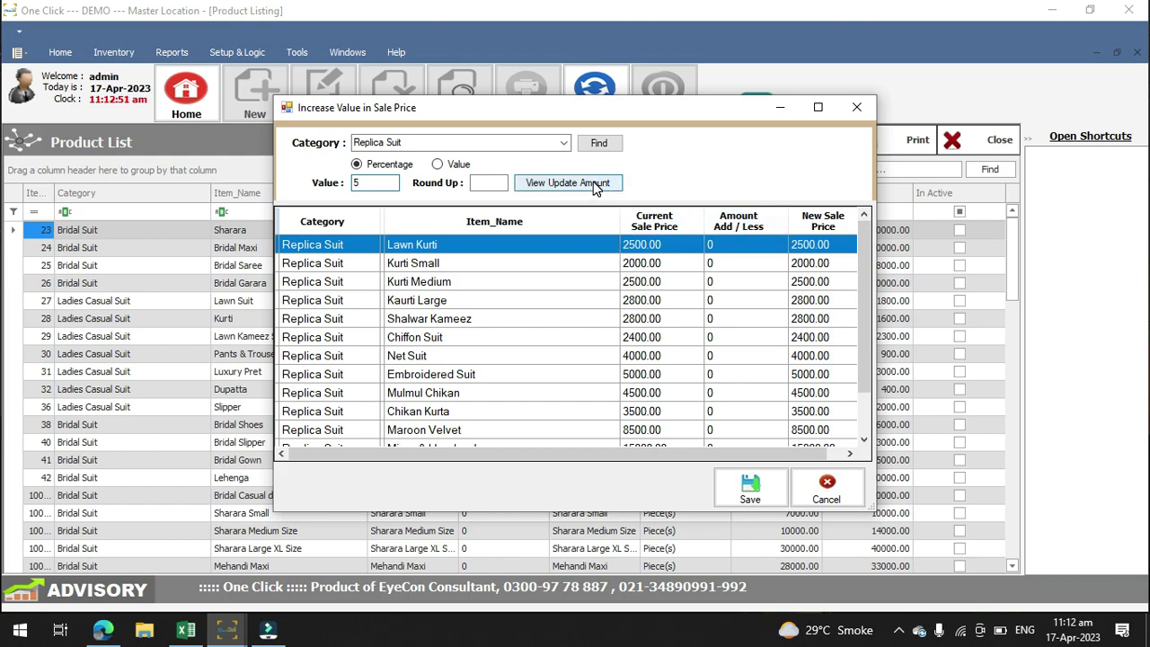
key("Tab")
left_click(593, 184)
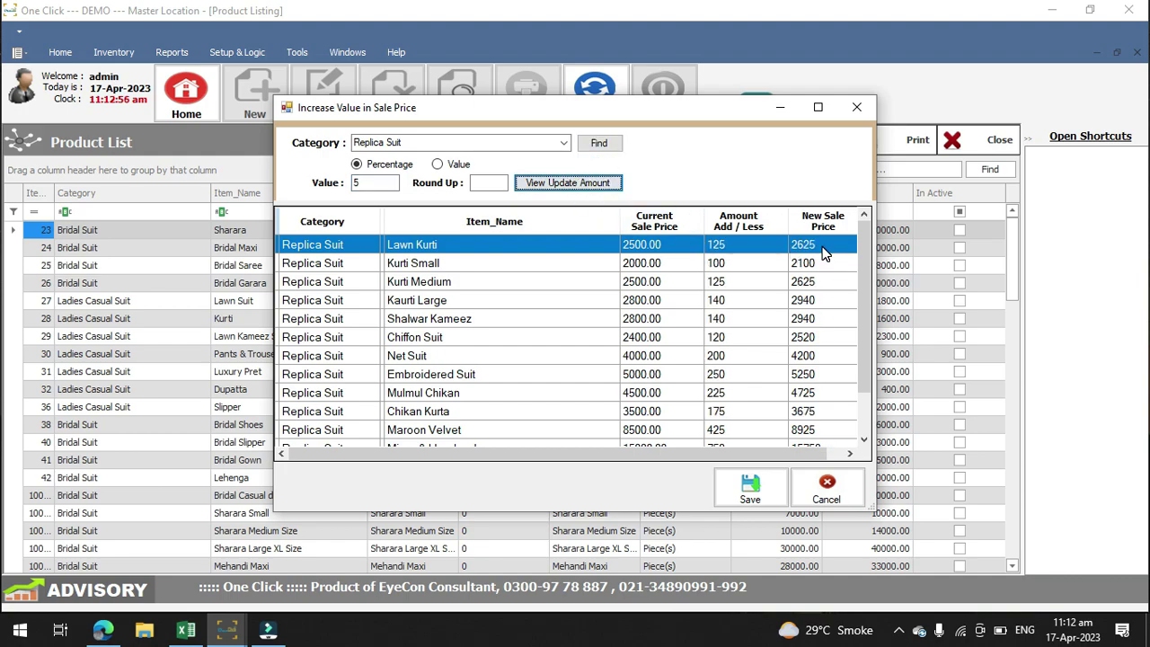
left_click(750, 488)
left_click(822, 379)
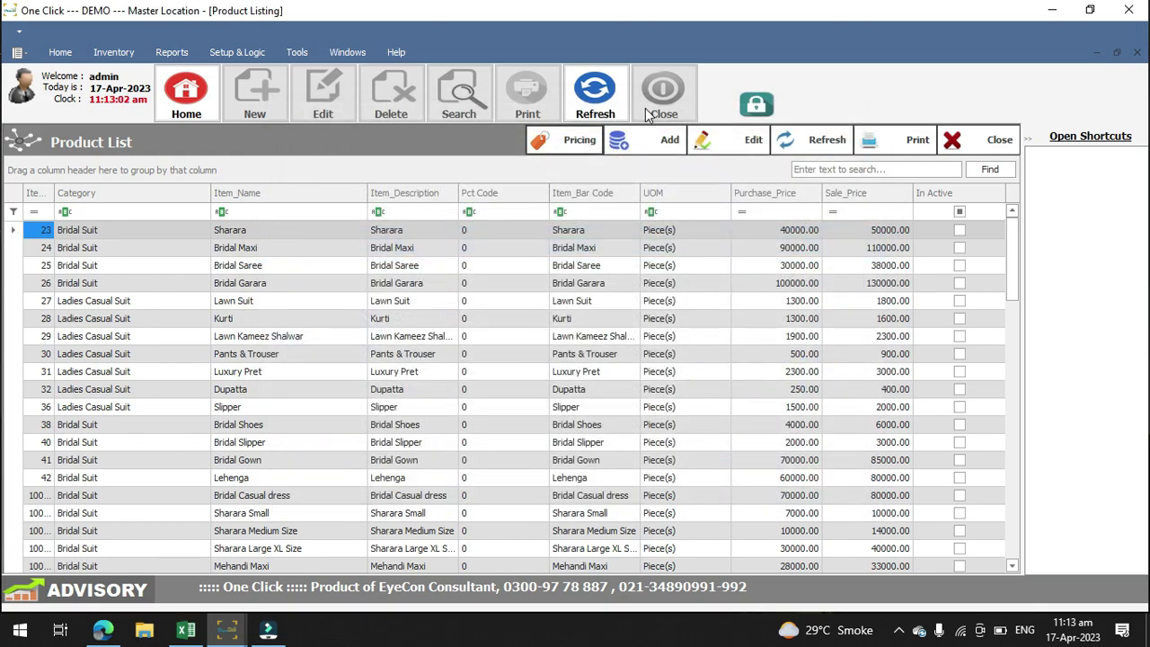
Step: Open the category and item listing for adding products and browse the Ladies Casual Suit items down to Pants & Trouser
left_click(617, 137)
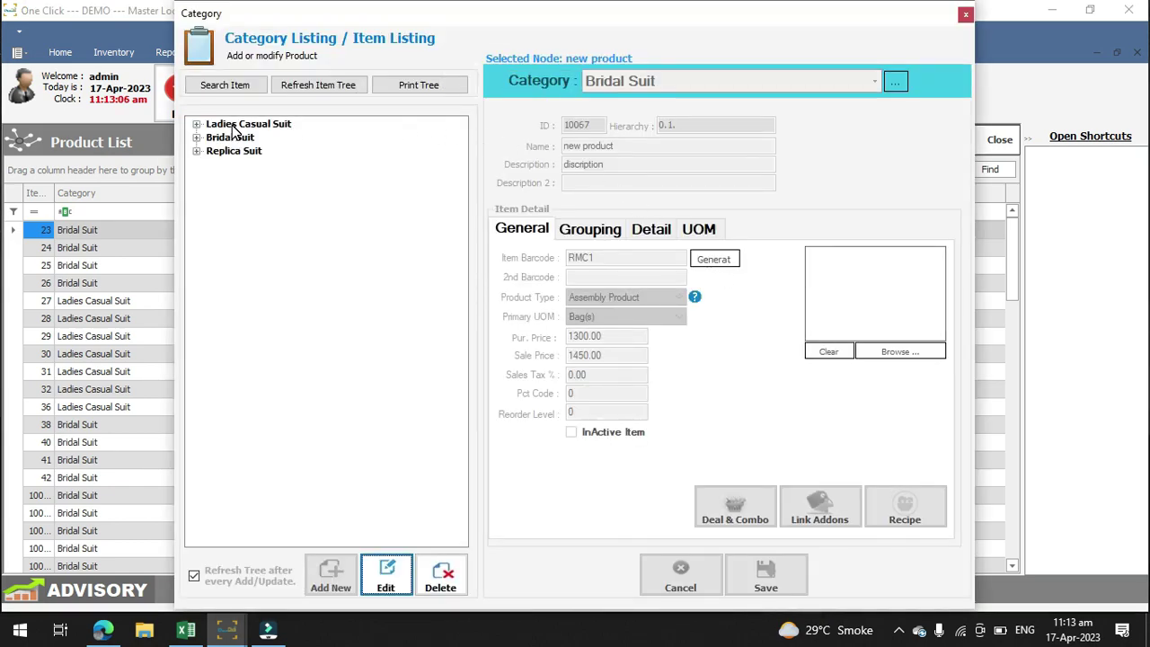
left_click(232, 126)
left_click(195, 124)
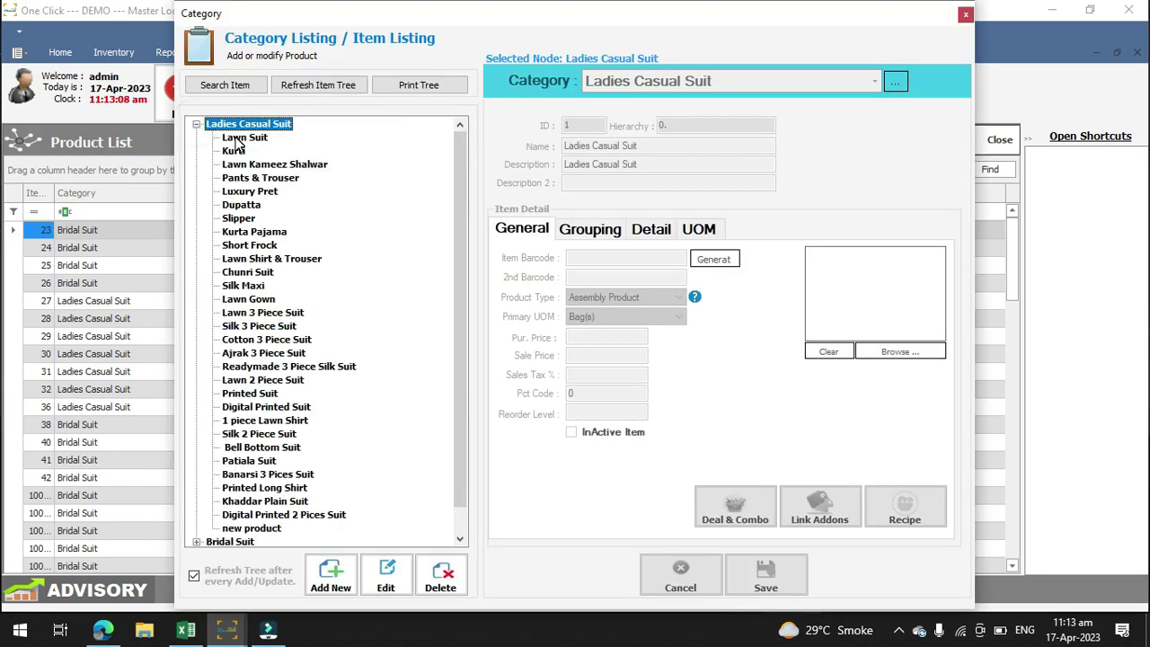
left_click(239, 139)
key("Down")
key("Down")
key("Down")
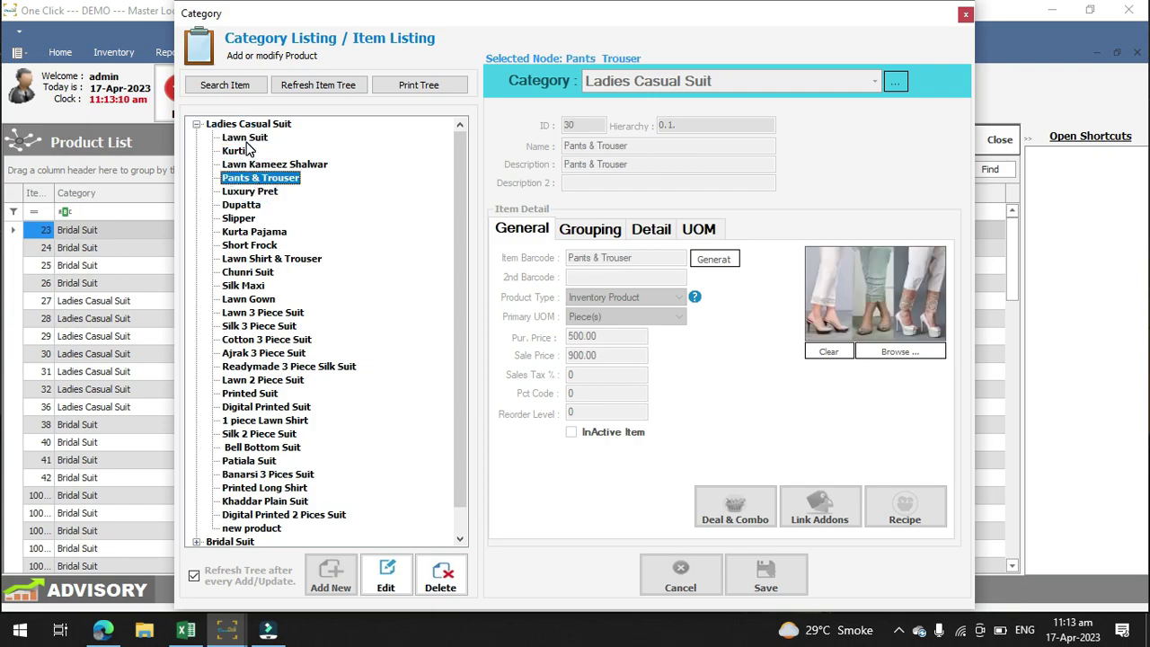
Step: Start a new item under Ladies Casual Suit with the name "test" and the description "description"
left_click(250, 124)
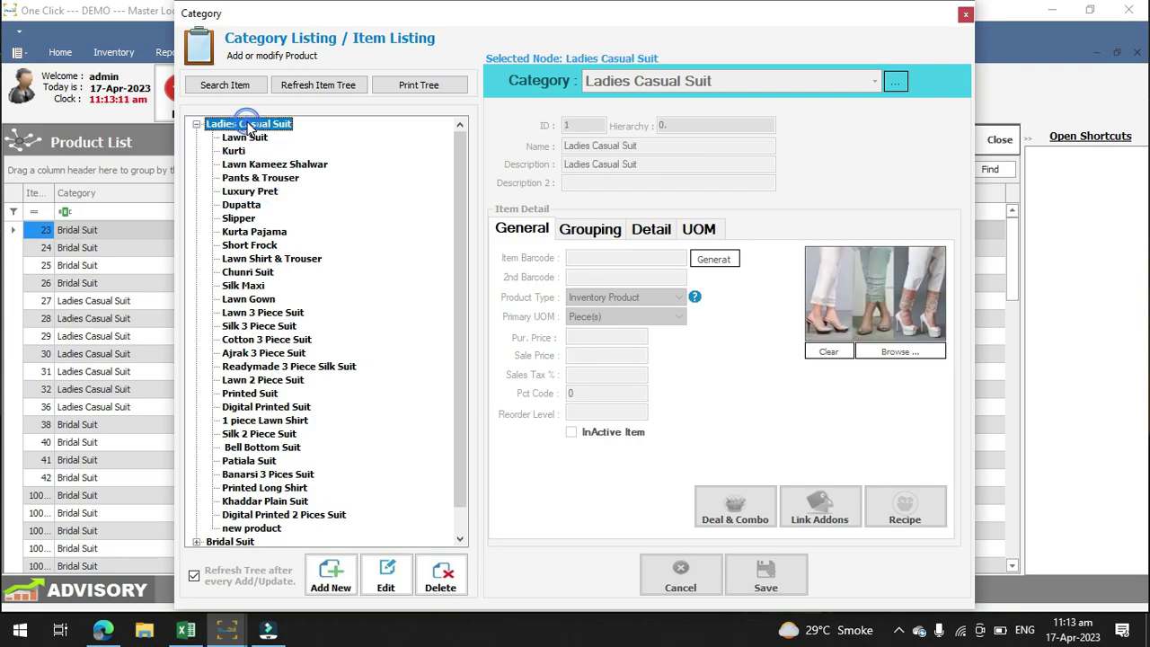
left_click(330, 580)
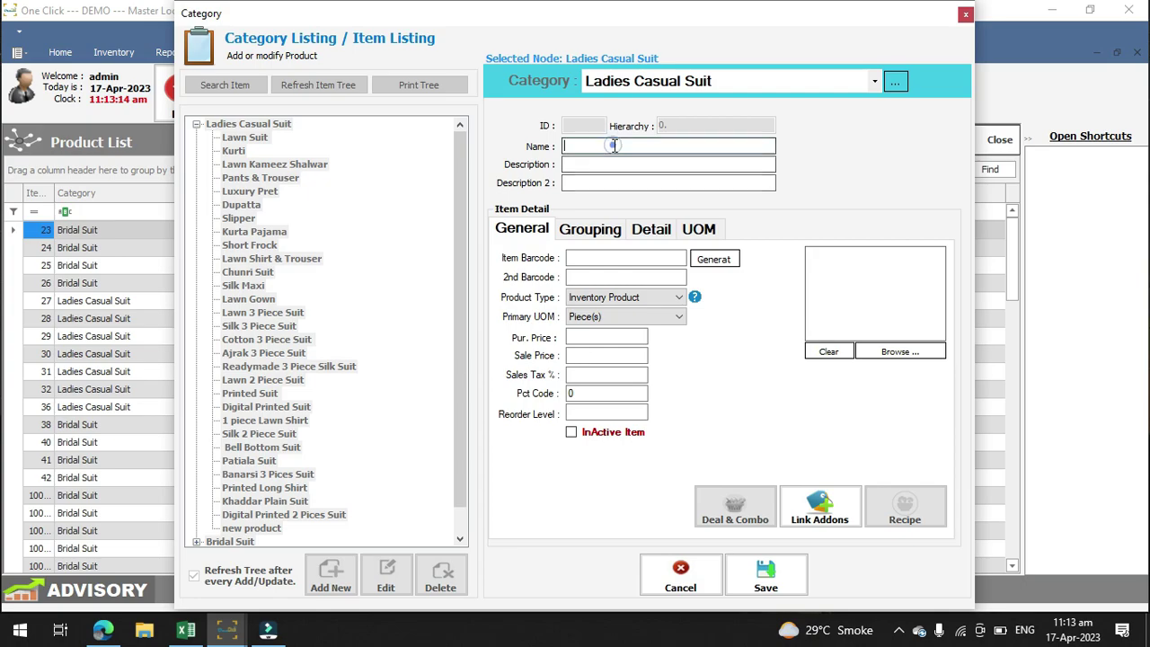
key("Tab")
type("de")
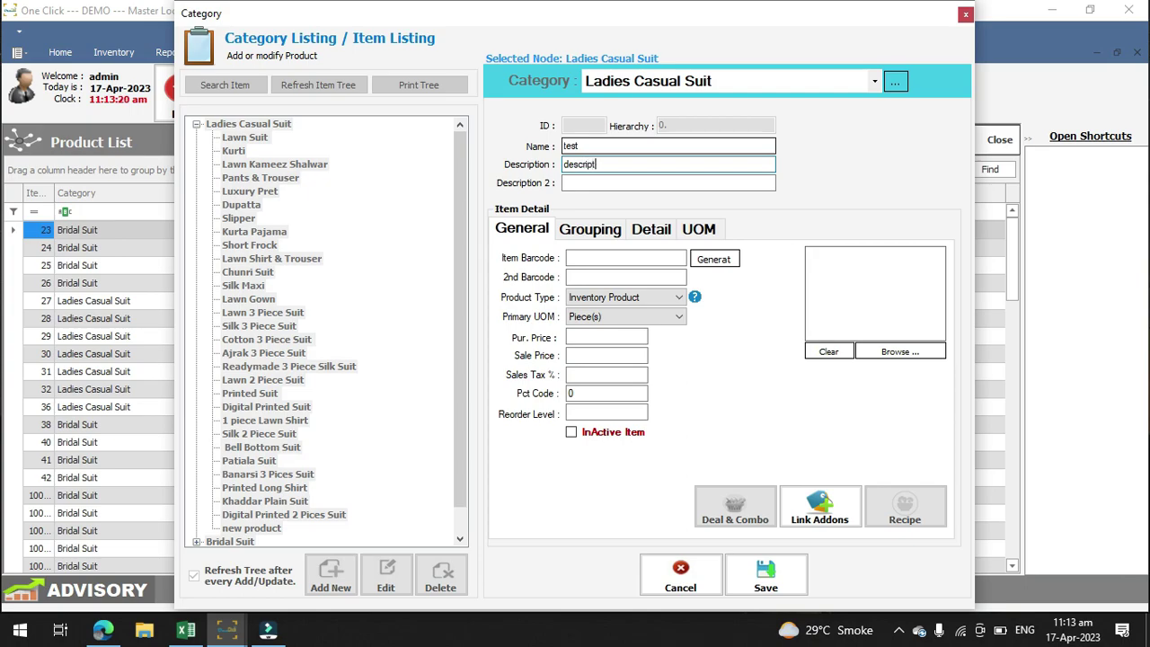
Step: Generate a barcode for the new item and set its purchase price to 1350 and sale price to 1450
left_click(595, 258)
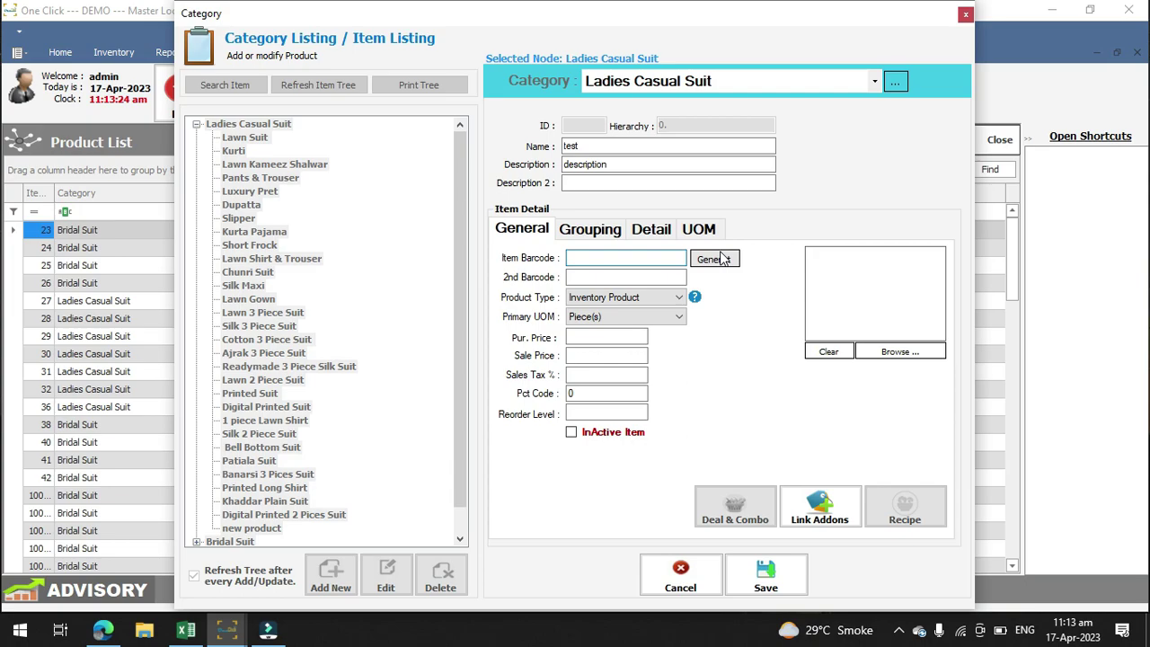
left_click(720, 259)
left_click(603, 336)
type("1350")
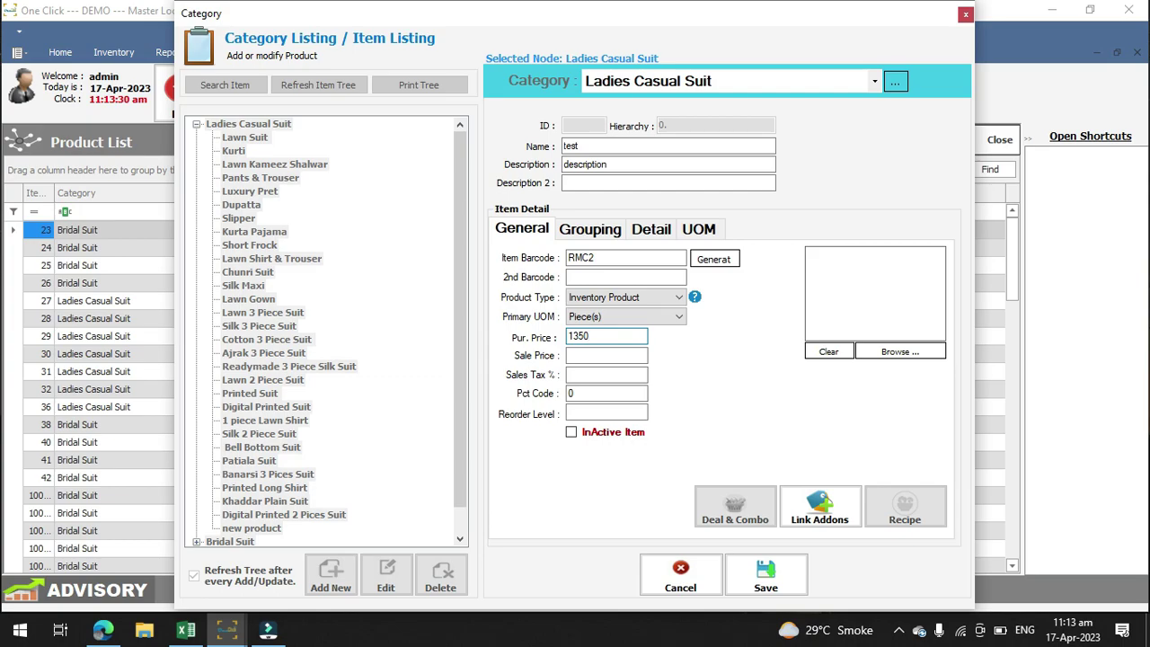
left_click(590, 355)
type("1450")
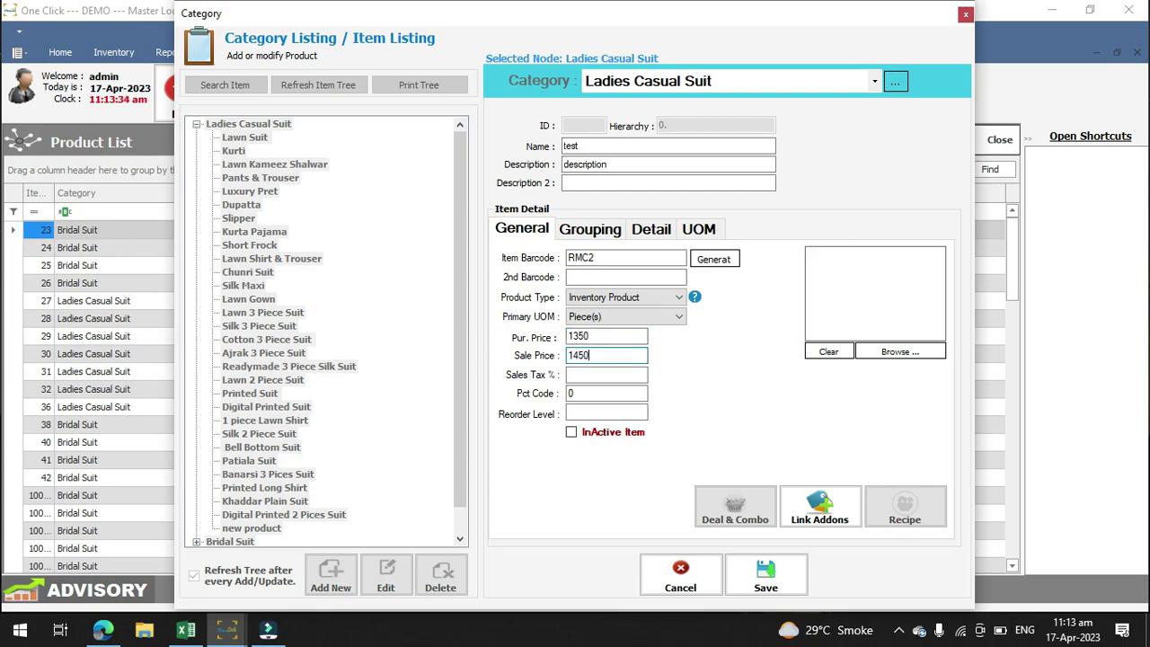
Step: Save the new item and close the category and item listing
left_click(751, 566)
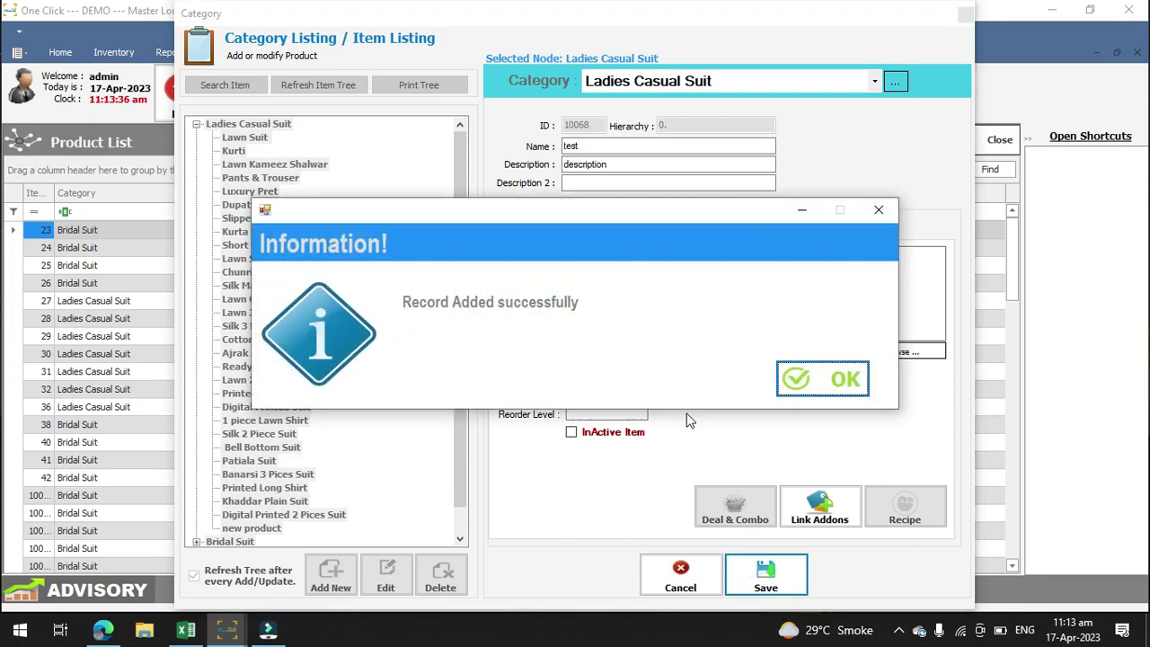
left_click(820, 385)
left_click(962, 16)
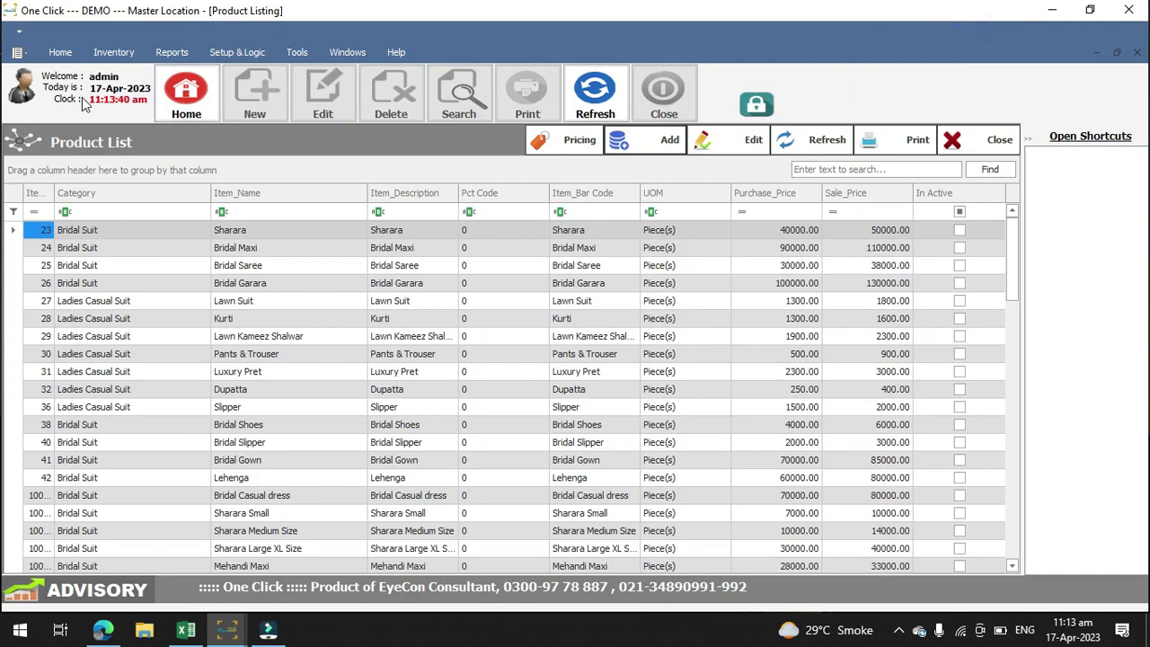
Step: Close the product list, open the cashiering module and switch to its window
left_click(59, 52)
left_click(342, 187)
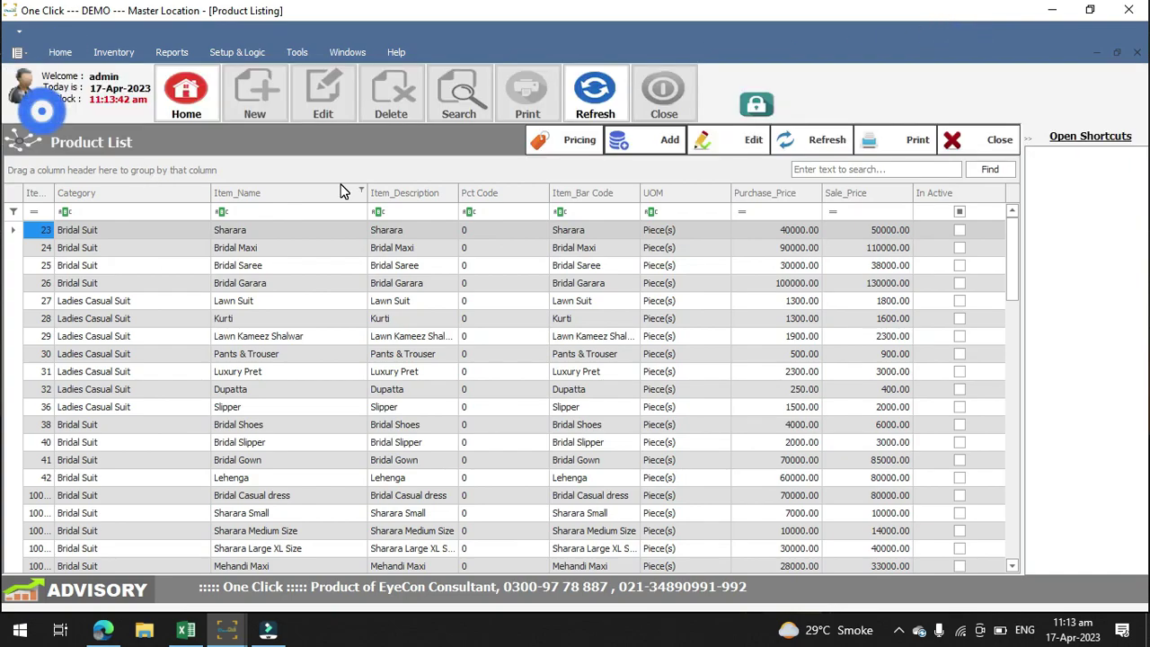
left_click(955, 141)
left_click(46, 52)
left_click(29, 90)
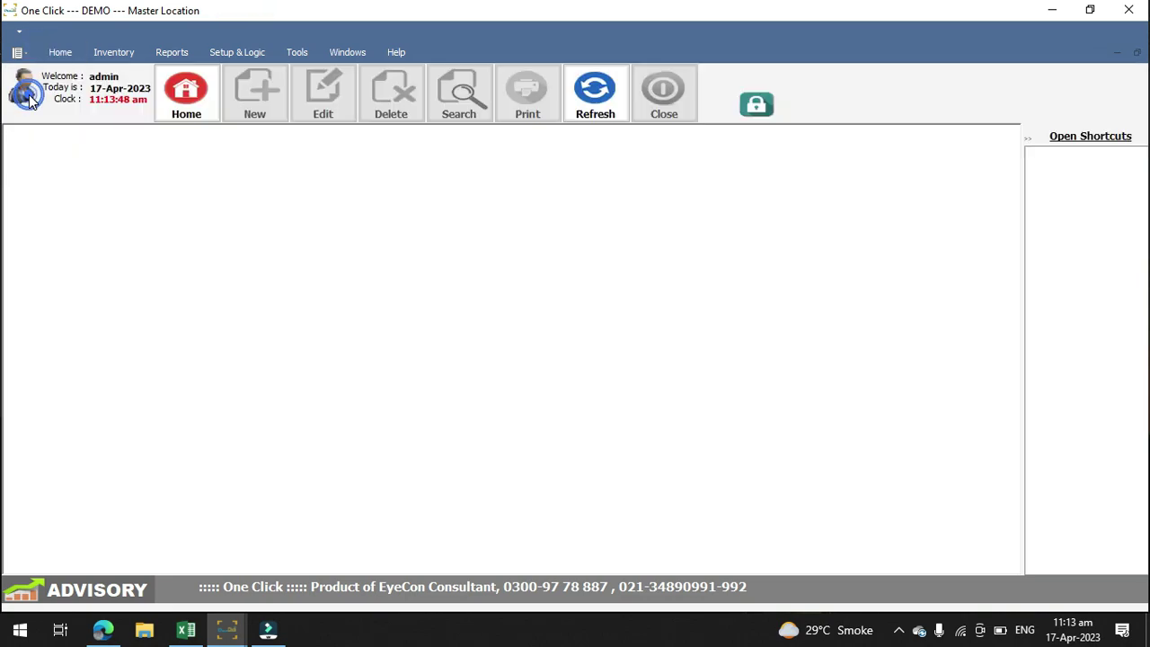
left_click(228, 629)
left_click(266, 585)
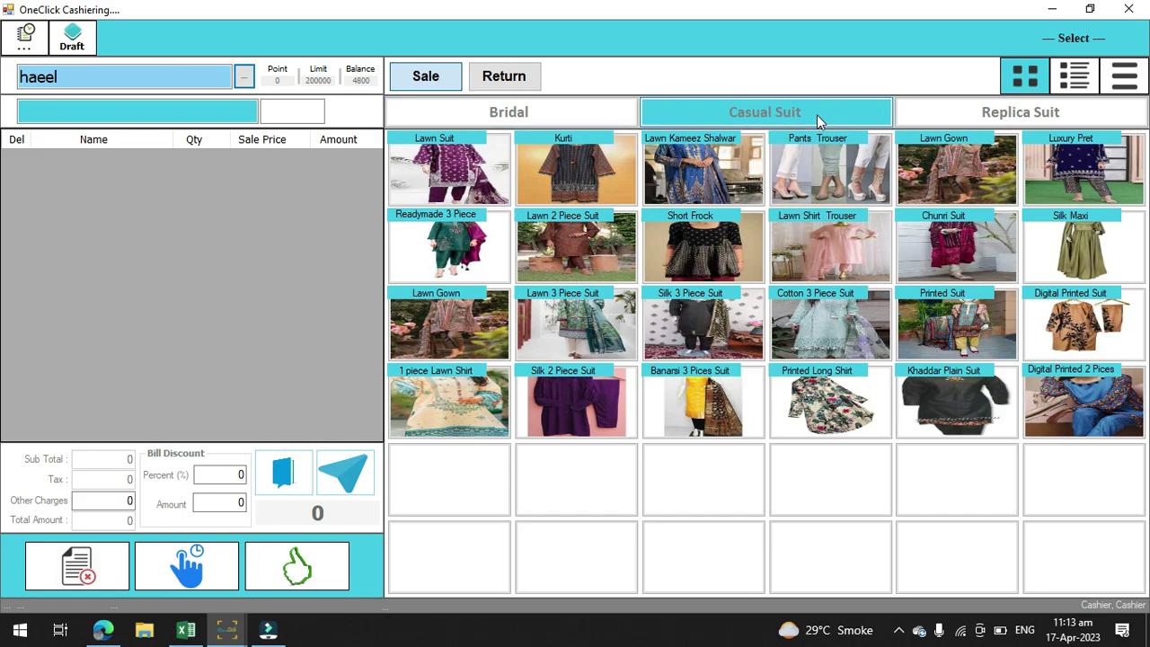
Step: View the cashiering products as a searchable table and return to the picture tile view
left_click(1125, 78)
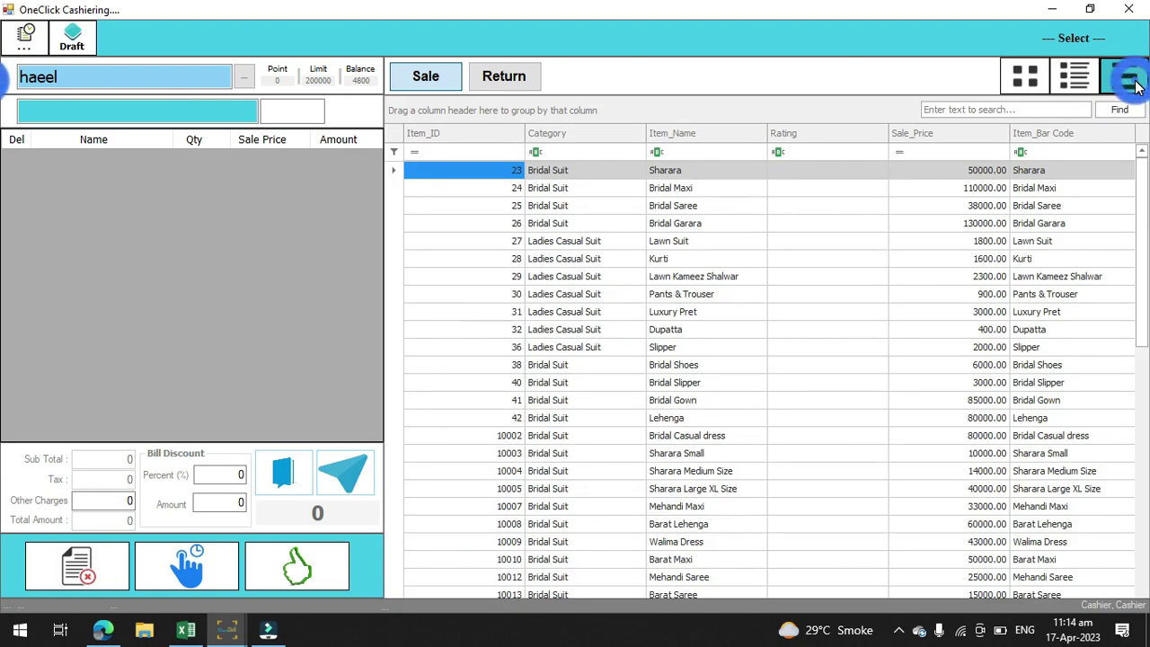
left_click(952, 106)
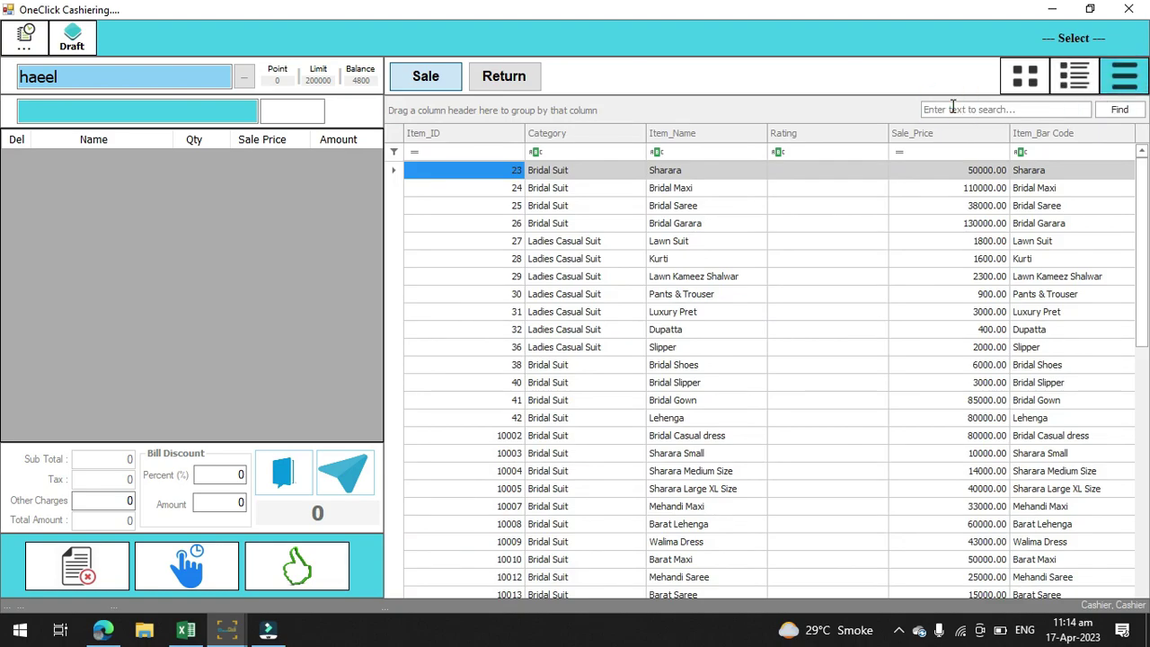
left_click(1033, 78)
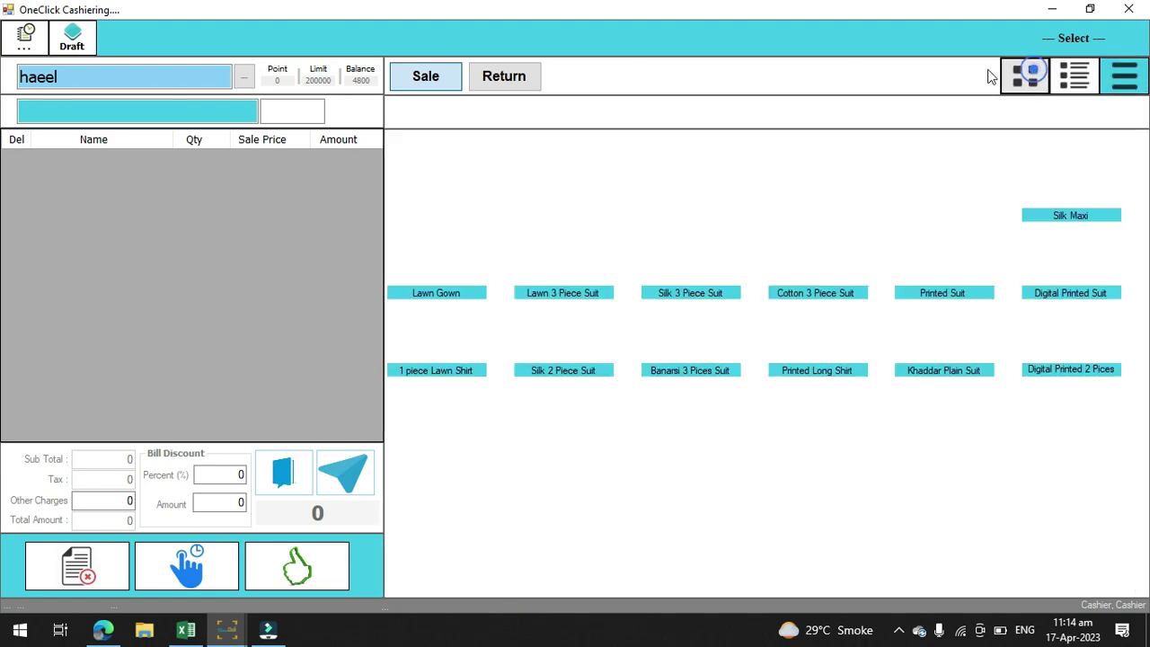
Step: Add the Lawn Suit to the sale and apply a 5 percent bill discount
left_click(65, 81)
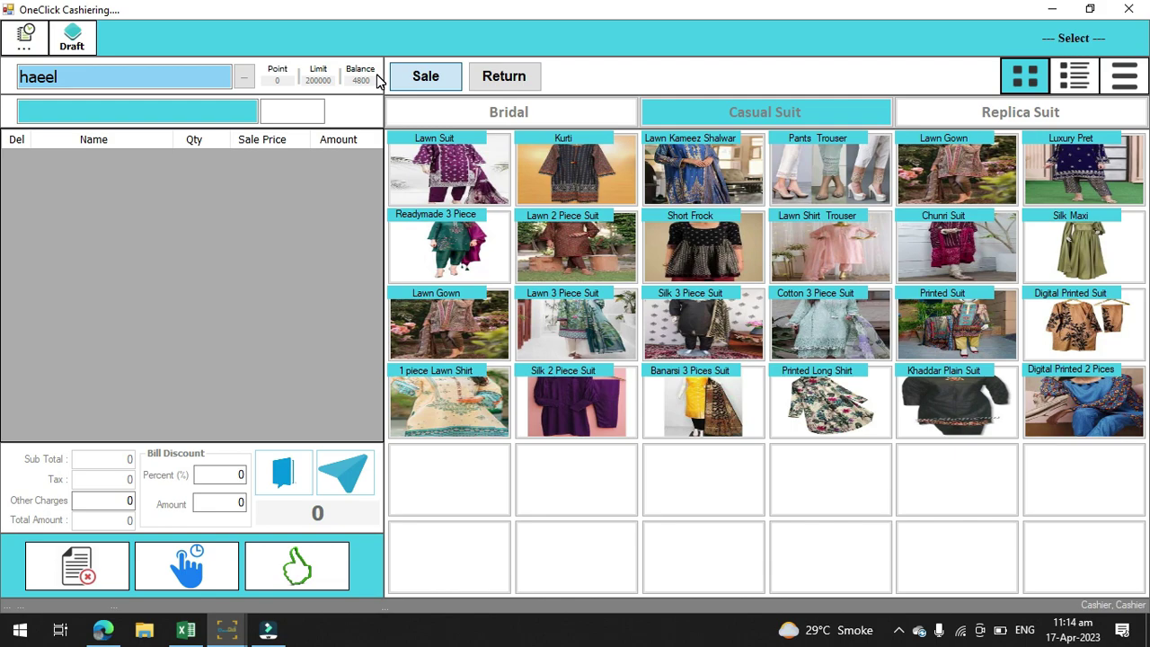
left_click(442, 175)
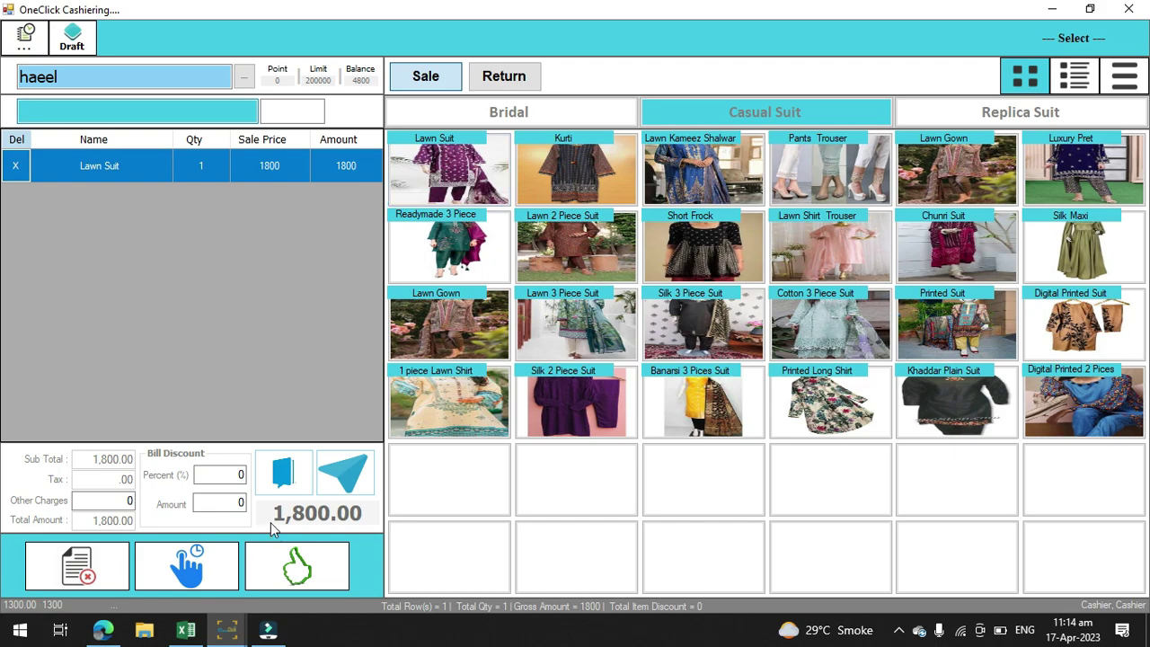
left_click(234, 475)
type("5")
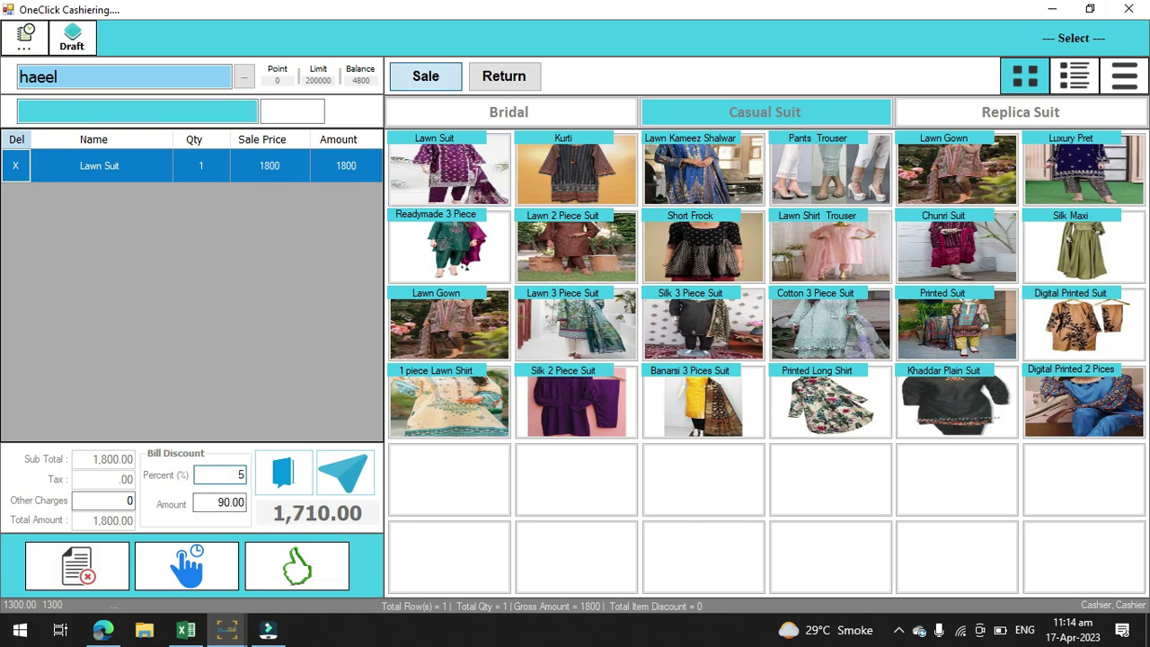
Step: Complete the discounted Lawn Suit sale directly and dismiss the transaction notice
left_click(343, 473)
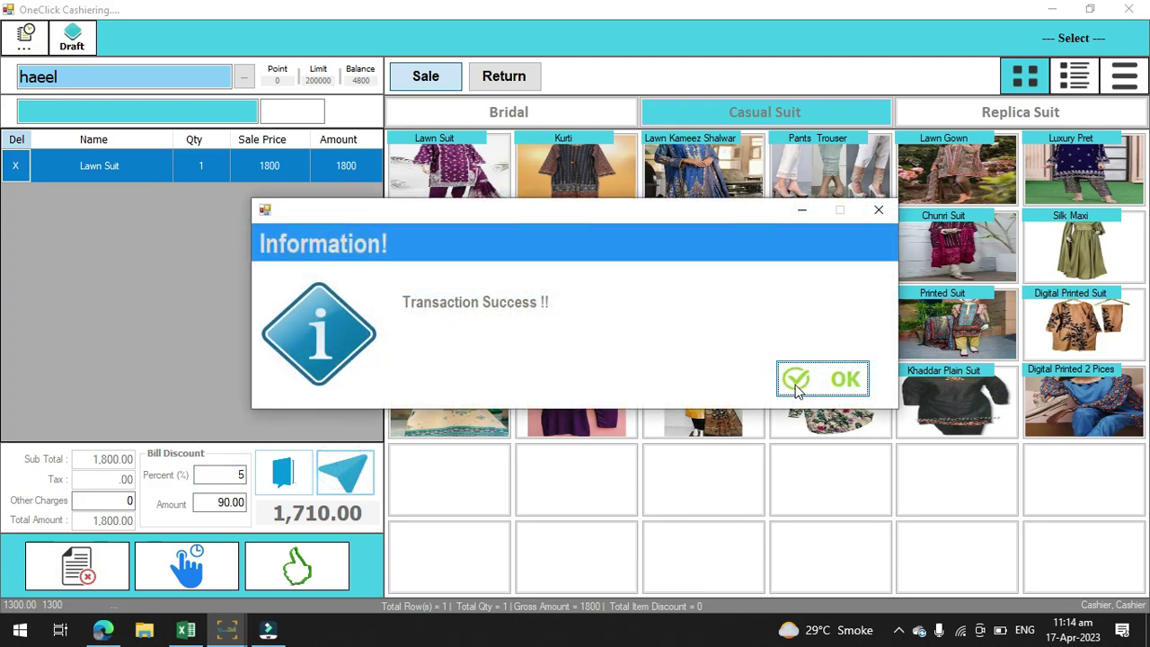
left_click(796, 382)
left_click(786, 381)
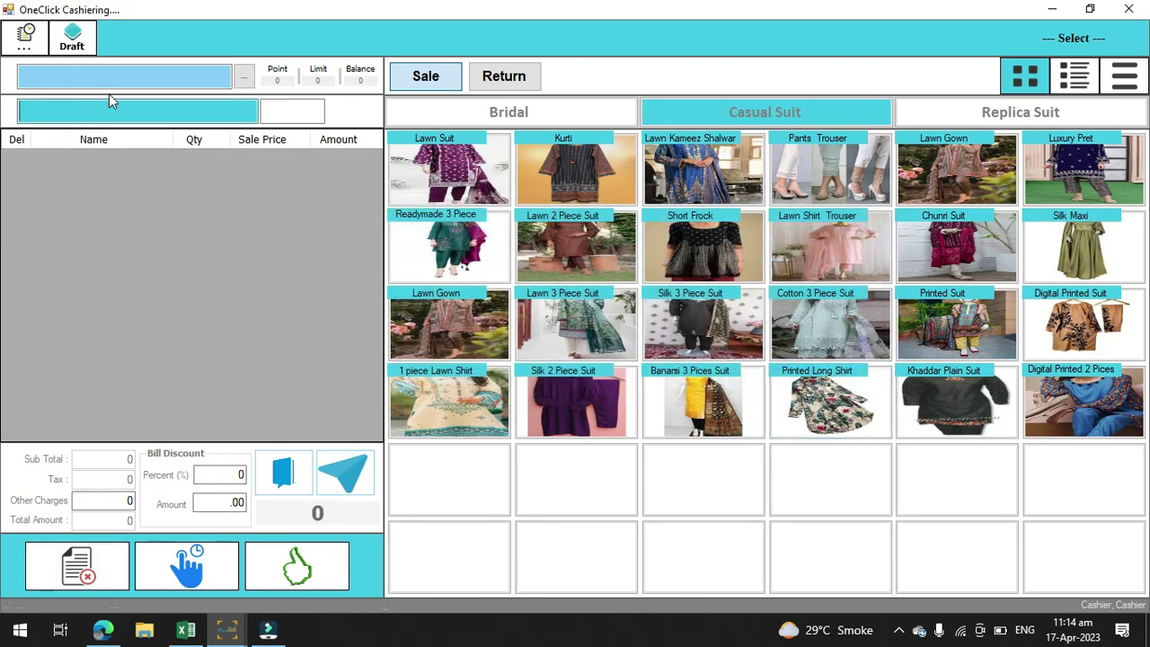
Step: Open the customer list for the new sale and choose the customer at its end
left_click(205, 78)
scroll(439, 309, "down", 5)
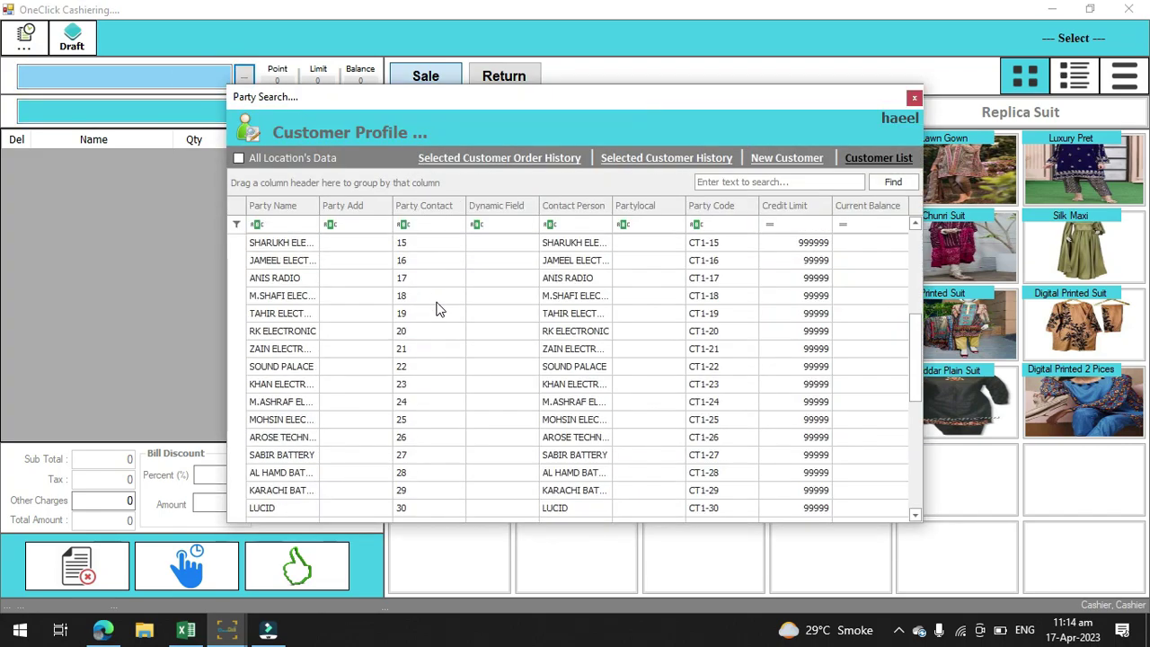
scroll(439, 309, "down", 6)
left_click(272, 508)
double_click(272, 509)
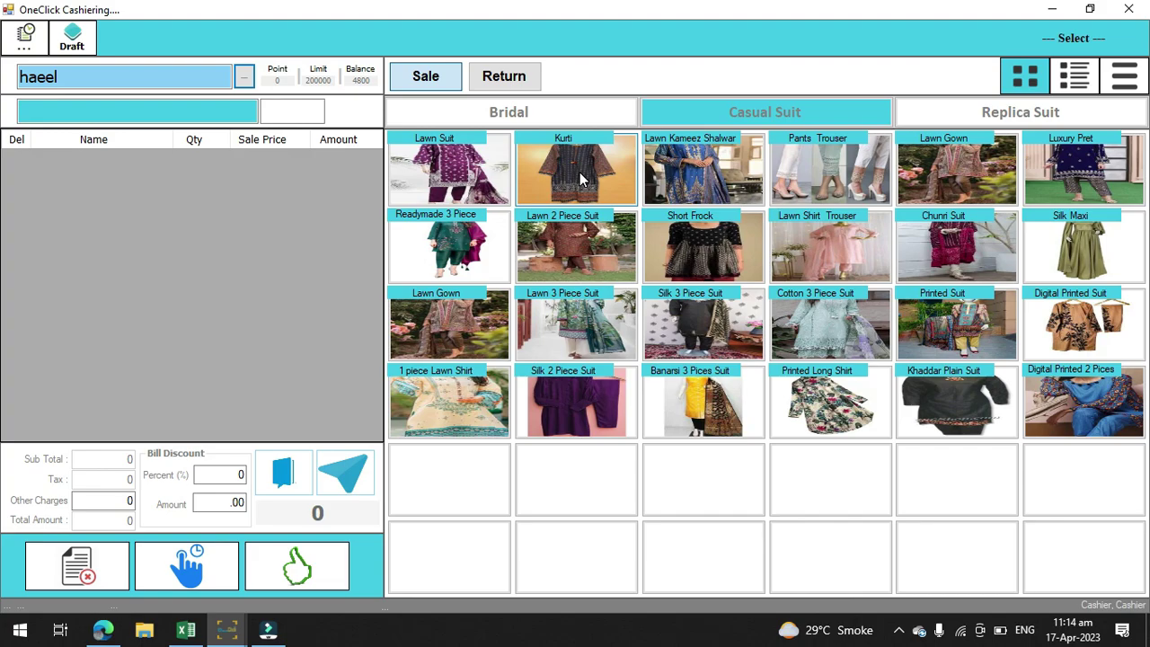
Step: Add a Kurti from the Casual Suit category and a Sharara from the Bridal category to the sale
left_click(579, 179)
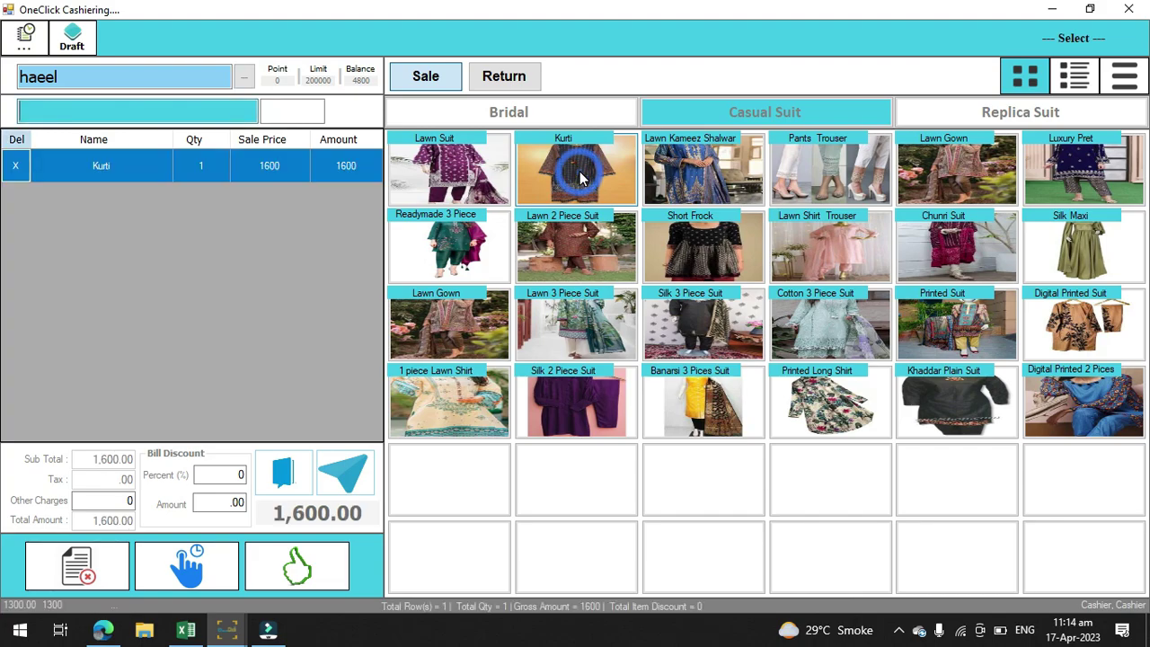
left_click(618, 117)
left_click(452, 178)
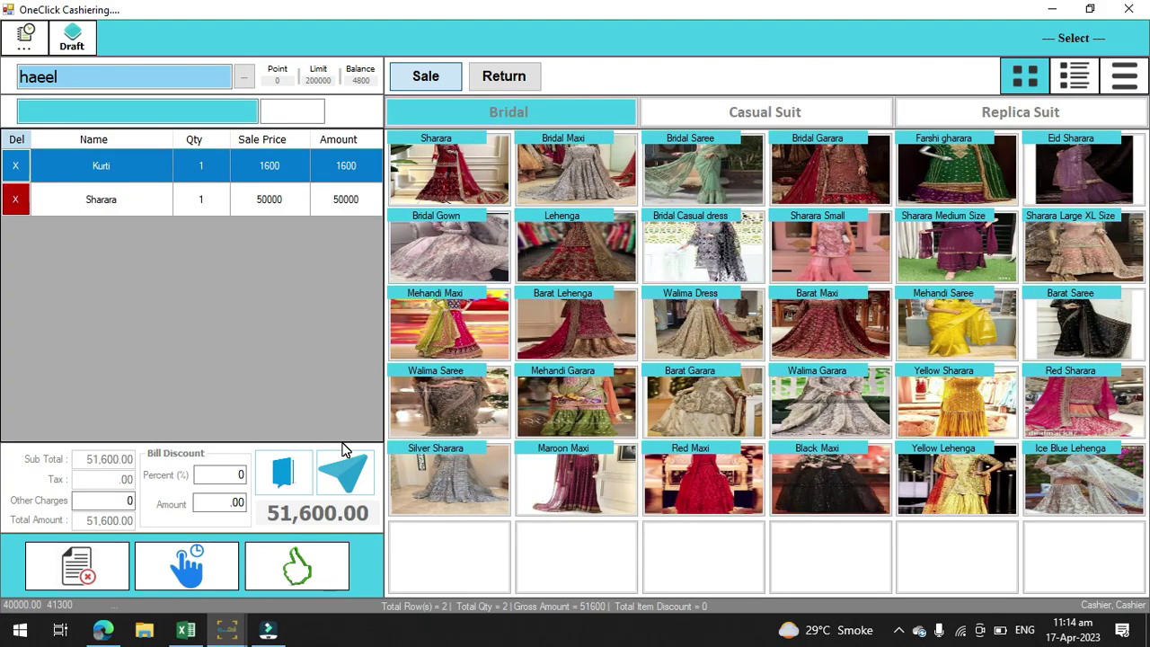
Step: Charge the sale to the Customer Ledger and finish it without printing a receipt
left_click(312, 578)
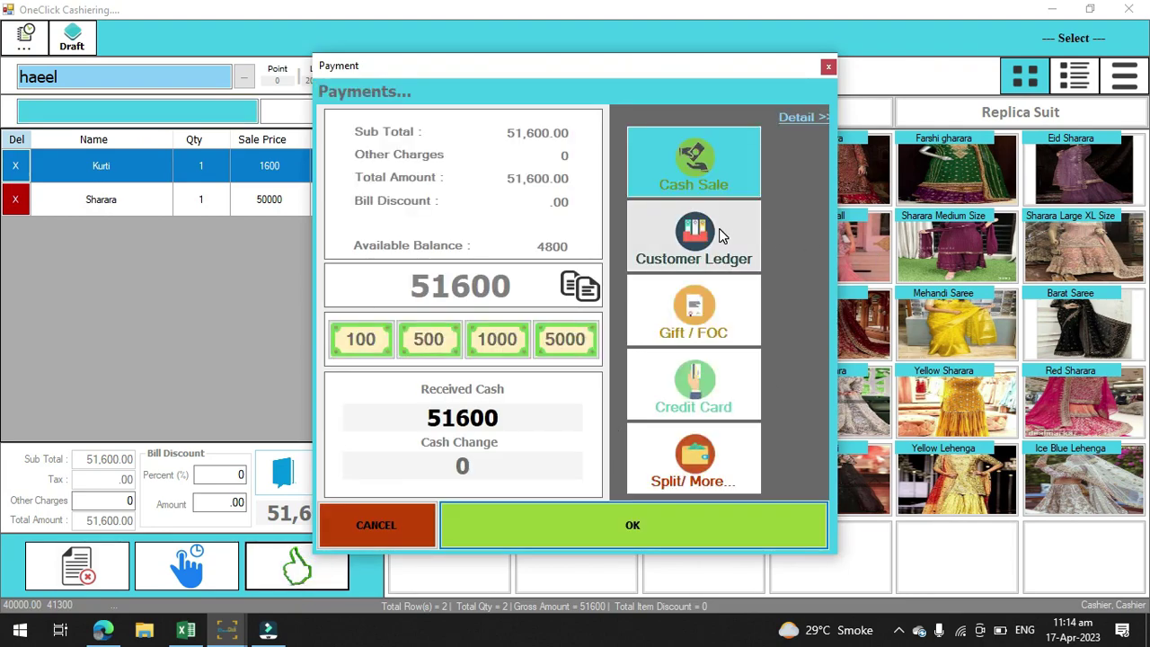
left_click(719, 235)
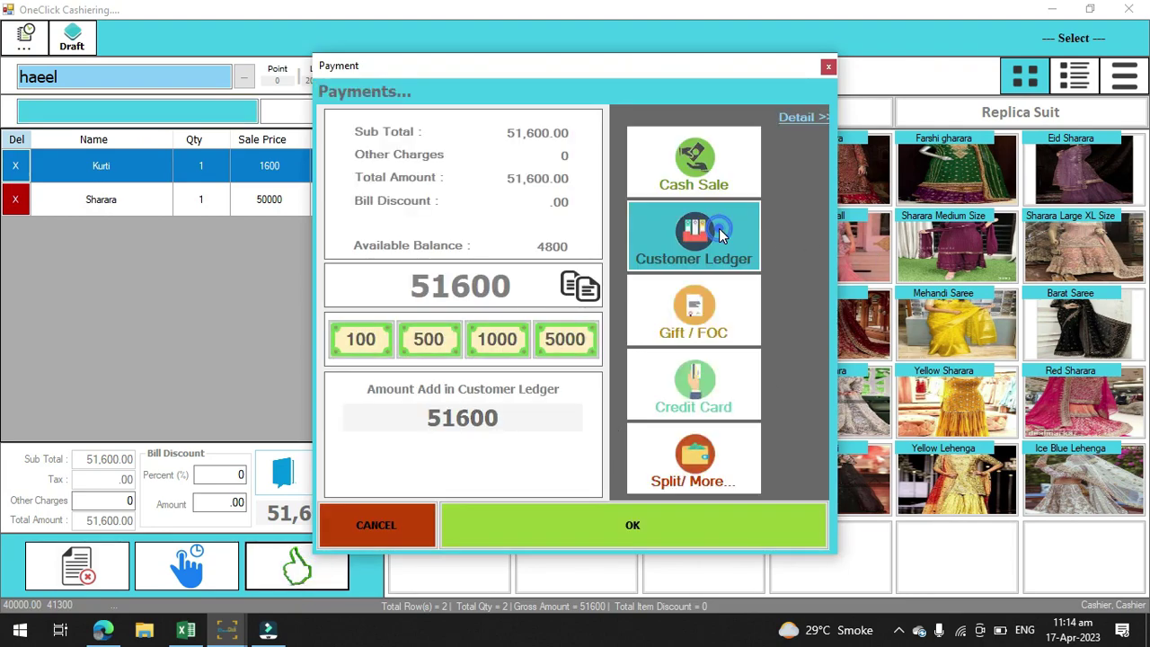
left_click(701, 529)
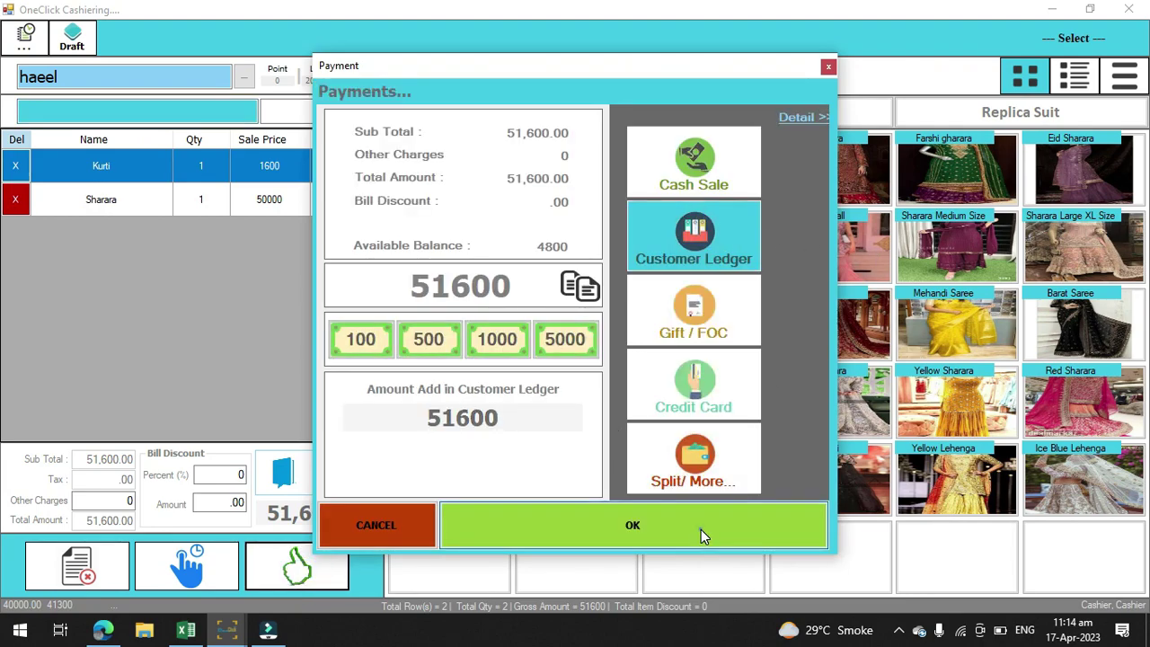
left_click(822, 380)
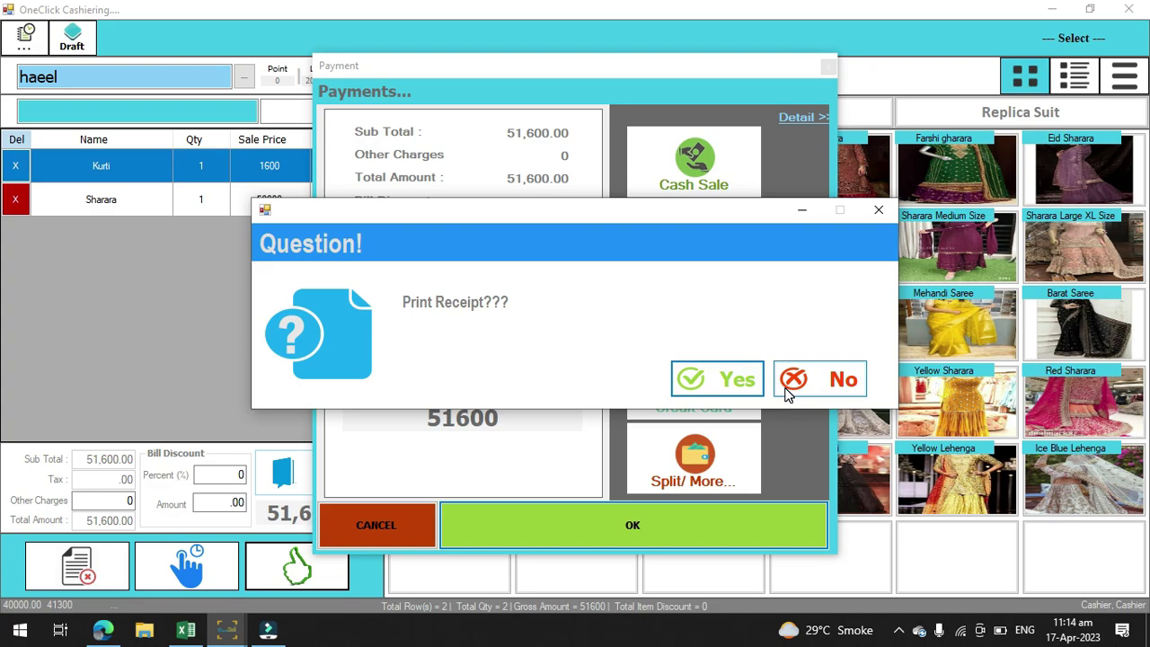
left_click(788, 394)
Step: Close the cashiering window and open the Sales Summary (Receipt Format) report
left_click(1129, 9)
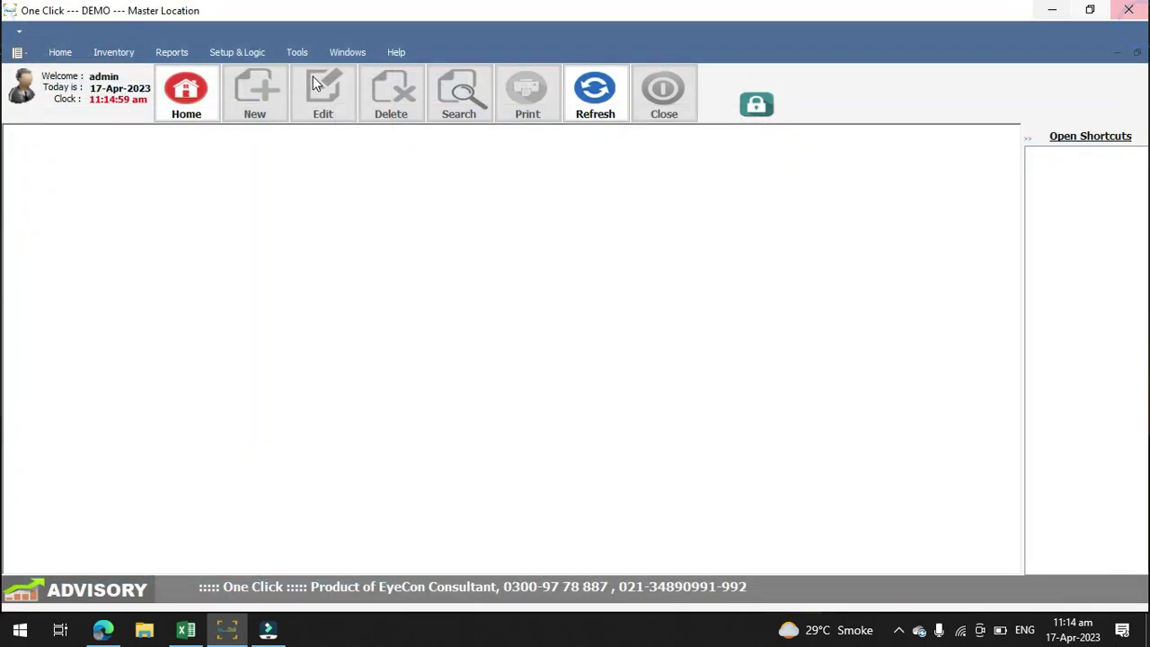
left_click(159, 50)
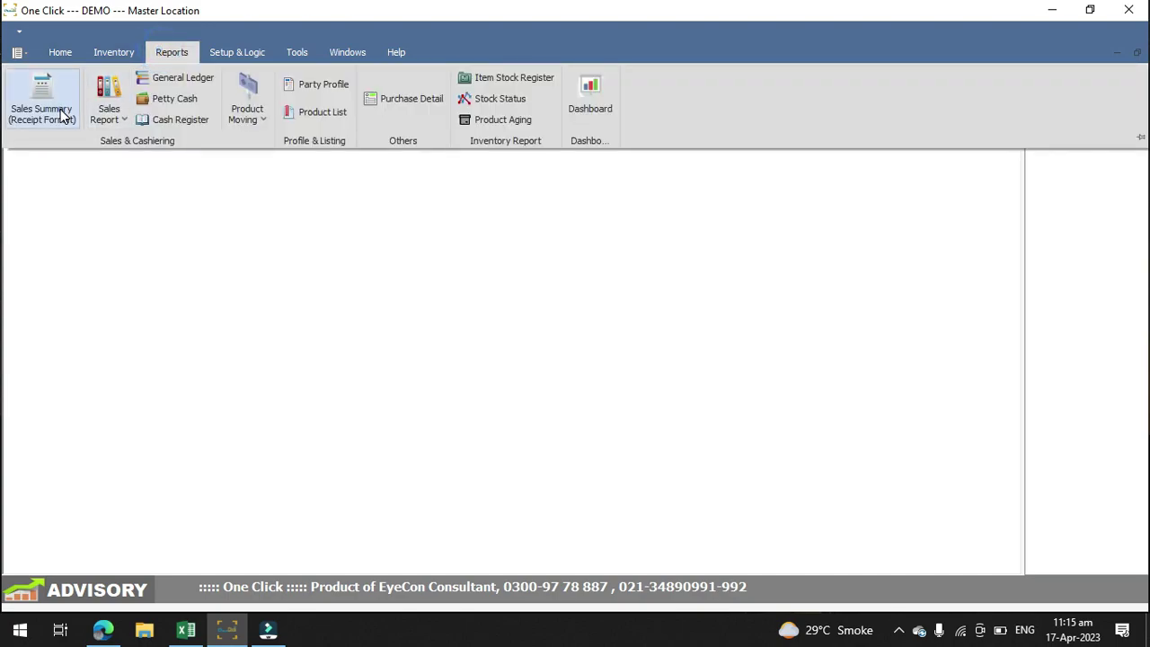
left_click(65, 114)
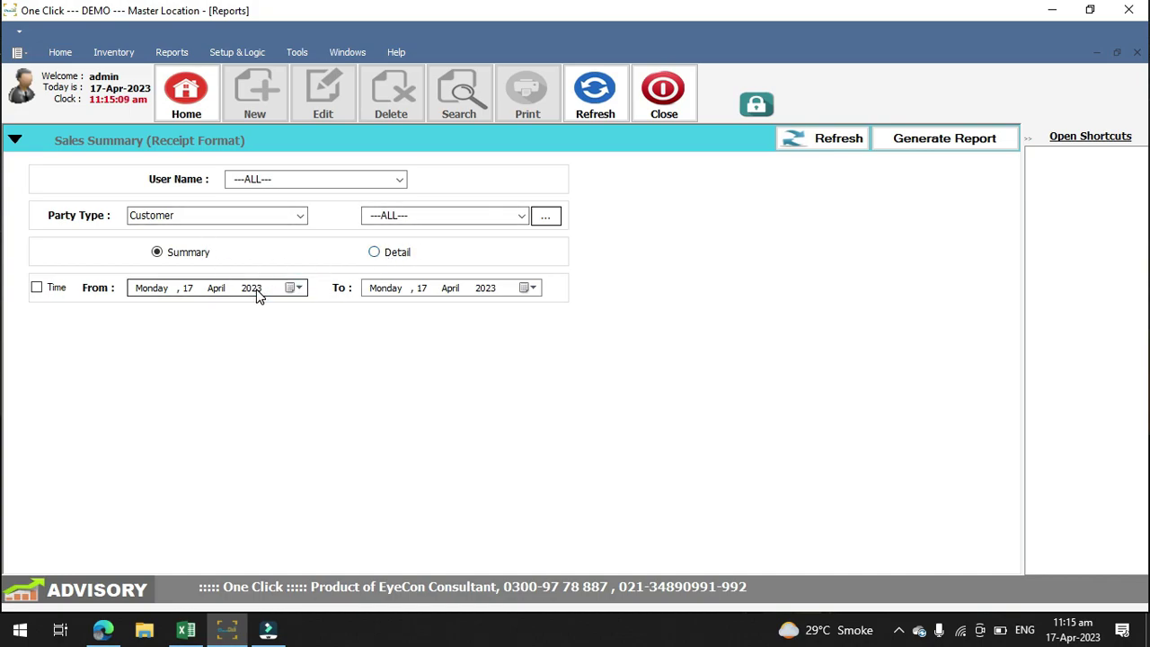
Step: Generate the Summary version of the sales report and examine its category sales, totals and payment detail
left_click(949, 149)
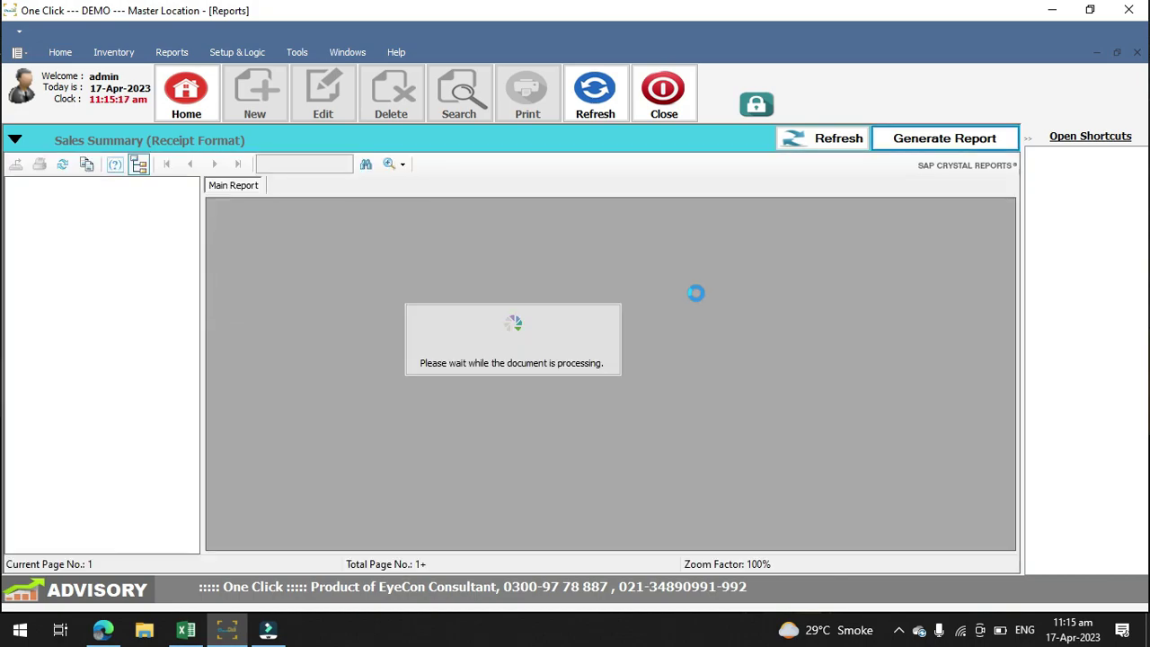
scroll(398, 360, "down", 3)
scroll(398, 359, "up", 3)
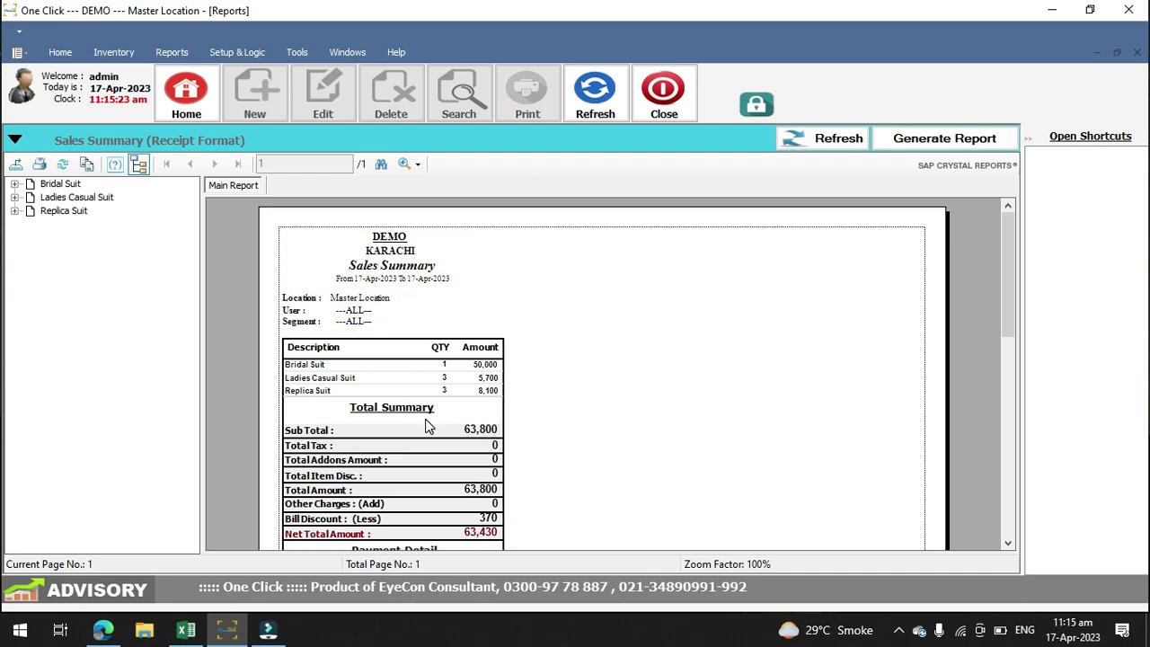
scroll(400, 391, "down", 4)
scroll(381, 326, "up", 2)
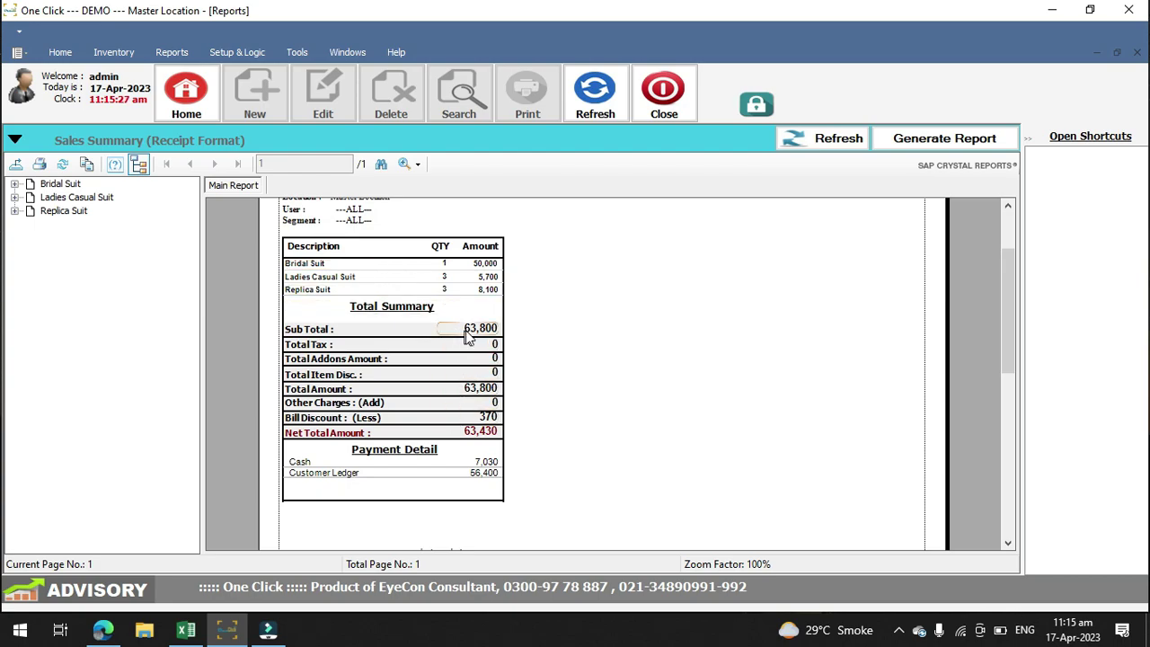
scroll(497, 340, "down", 2)
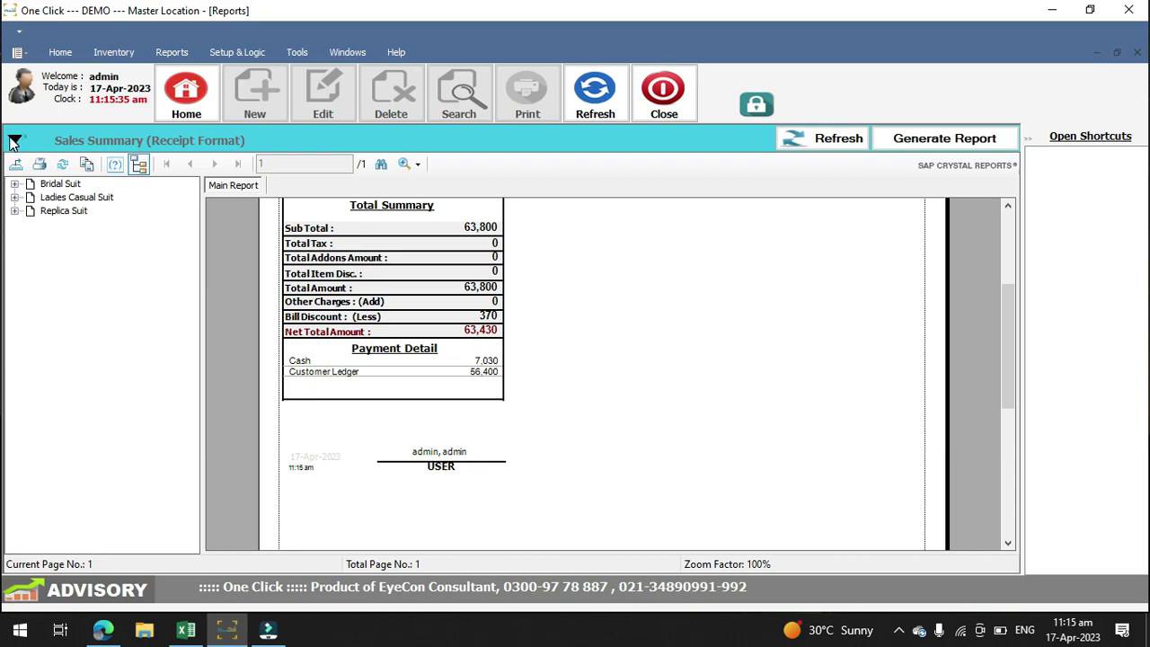
Step: Generate the sales report in Detail mode, examine its itemised sales and payments, and return to the report filters
left_click(15, 140)
left_click(374, 251)
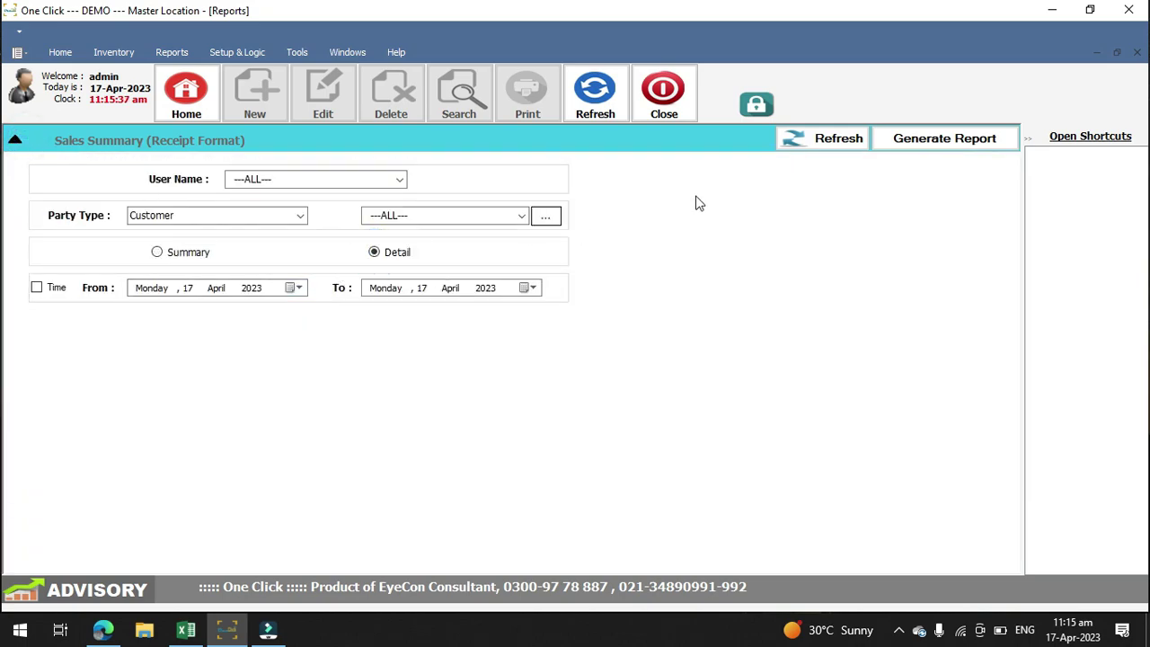
left_click(910, 148)
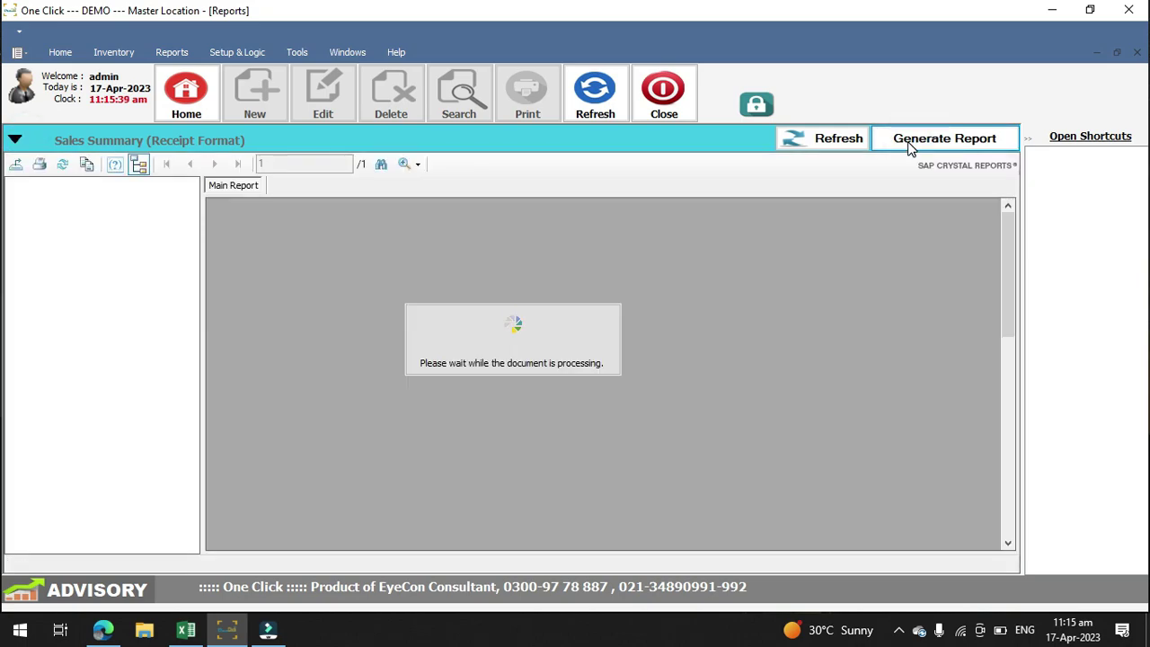
scroll(465, 400, "down", 2)
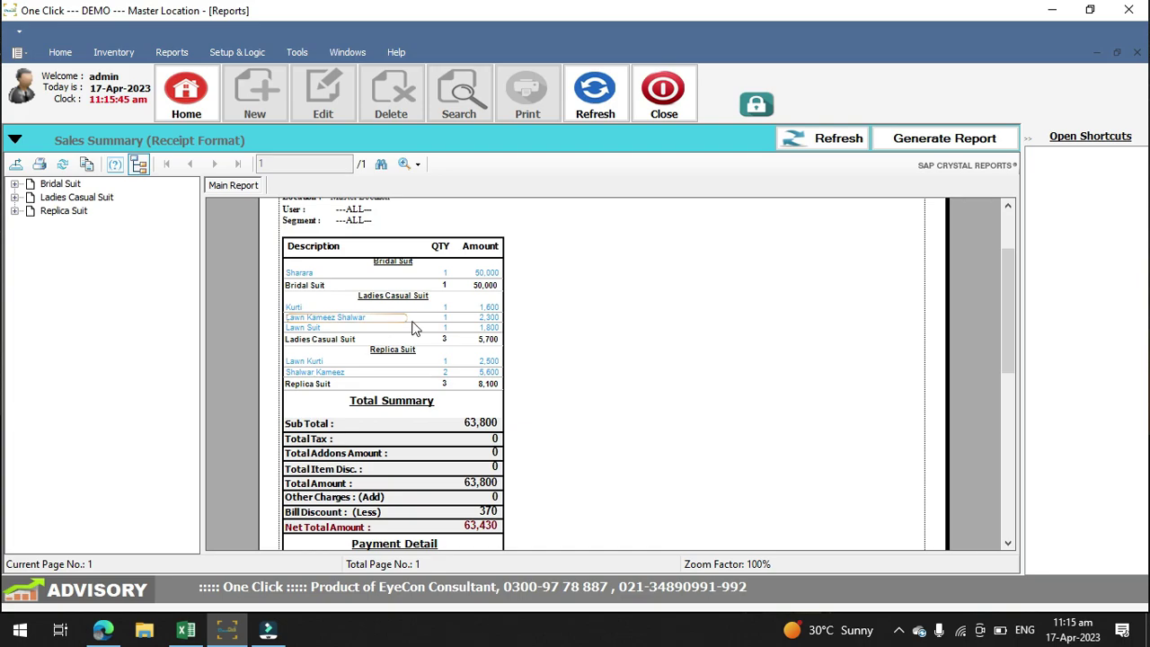
scroll(451, 379, "down", 3)
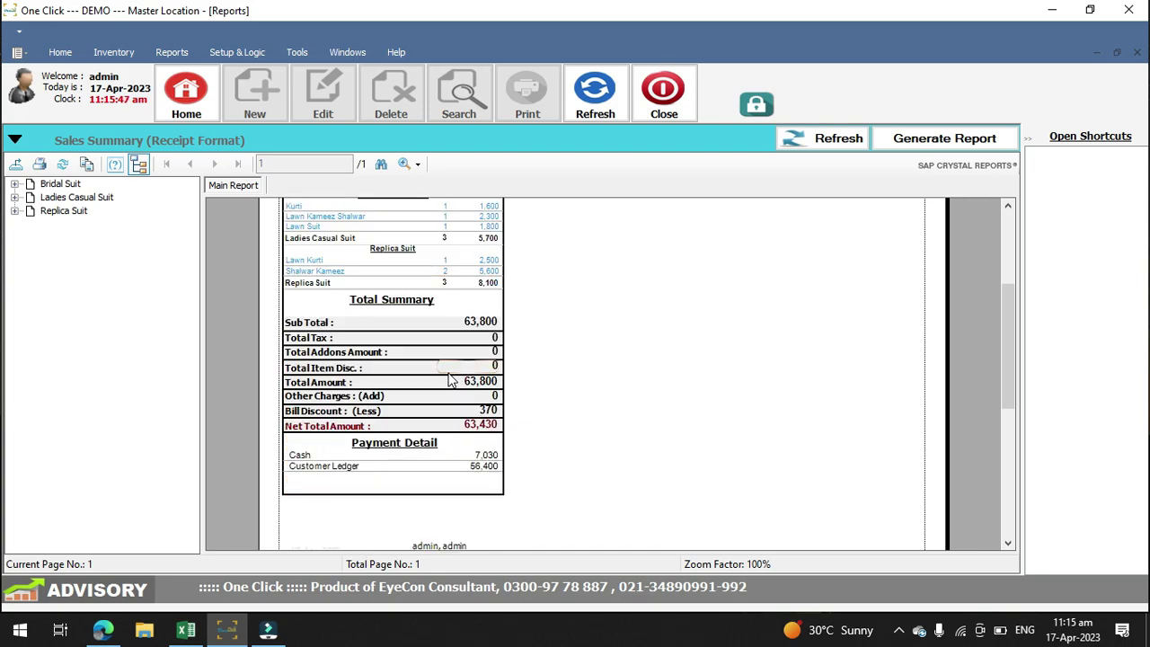
scroll(451, 379, "down", 3)
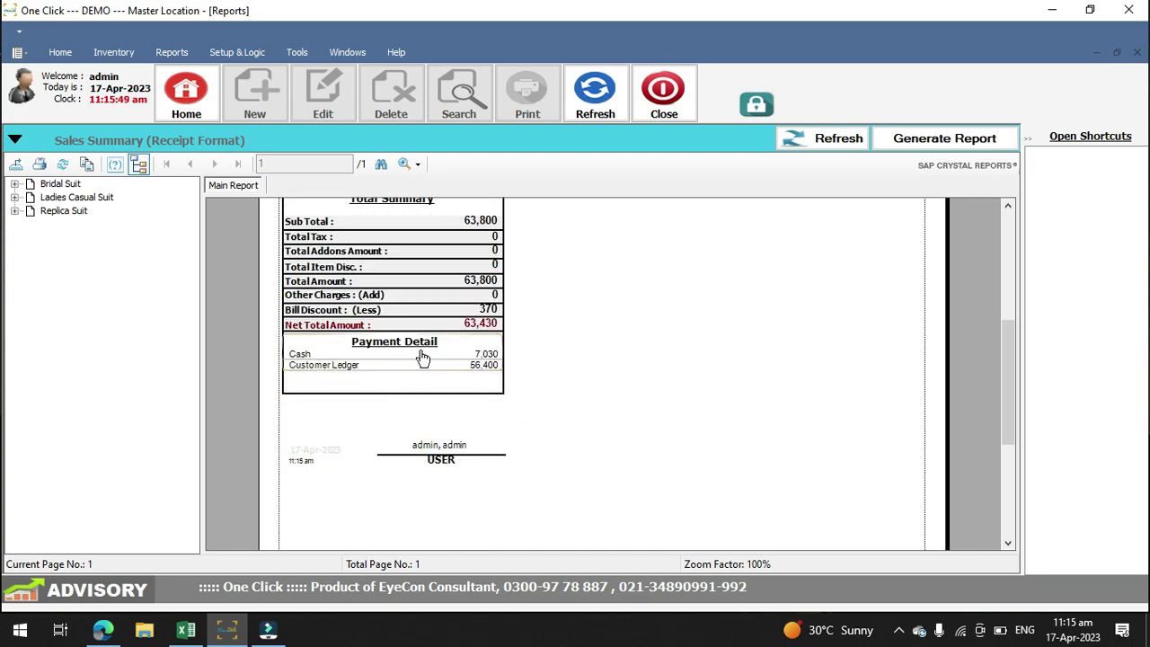
left_click(13, 141)
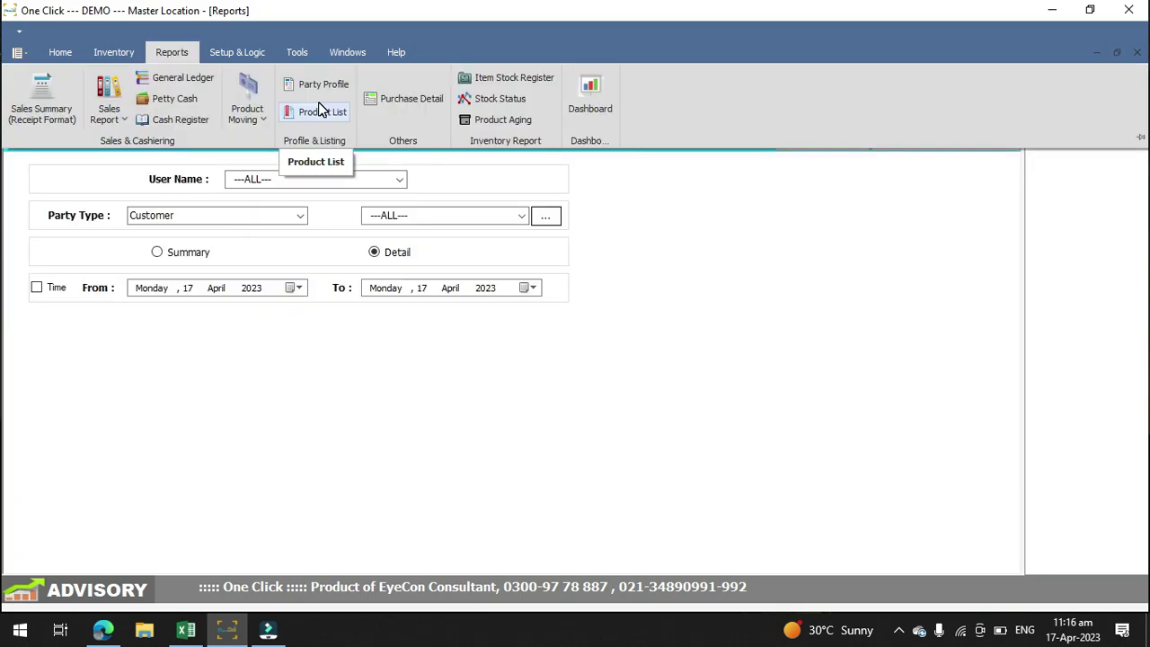
left_click(899, 630)
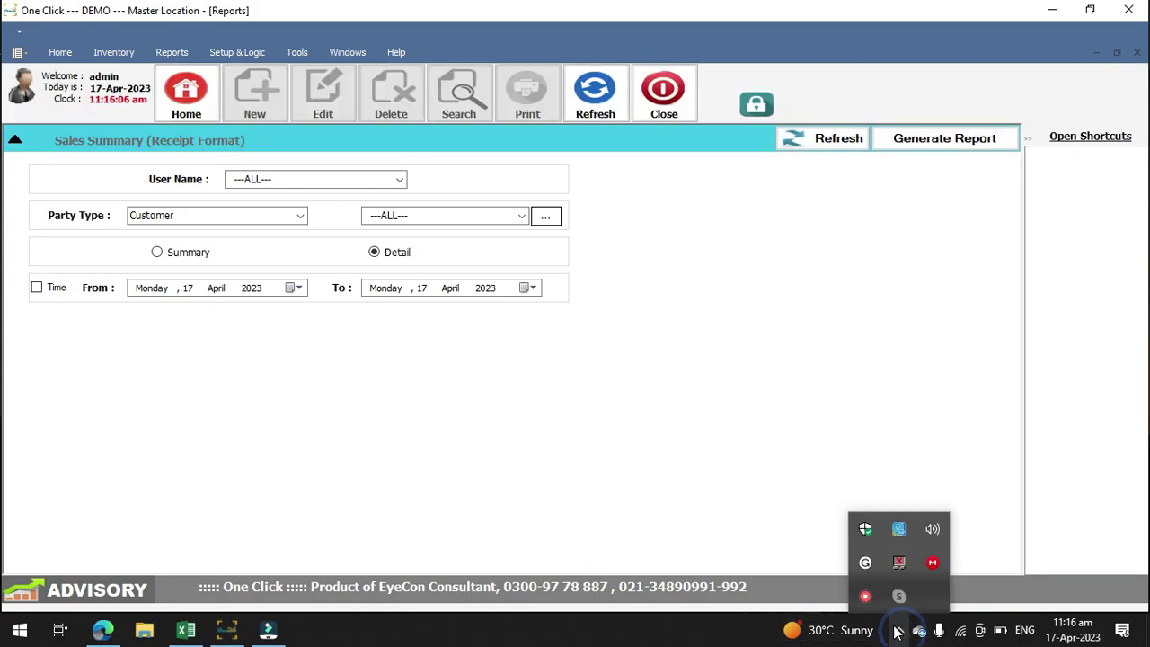